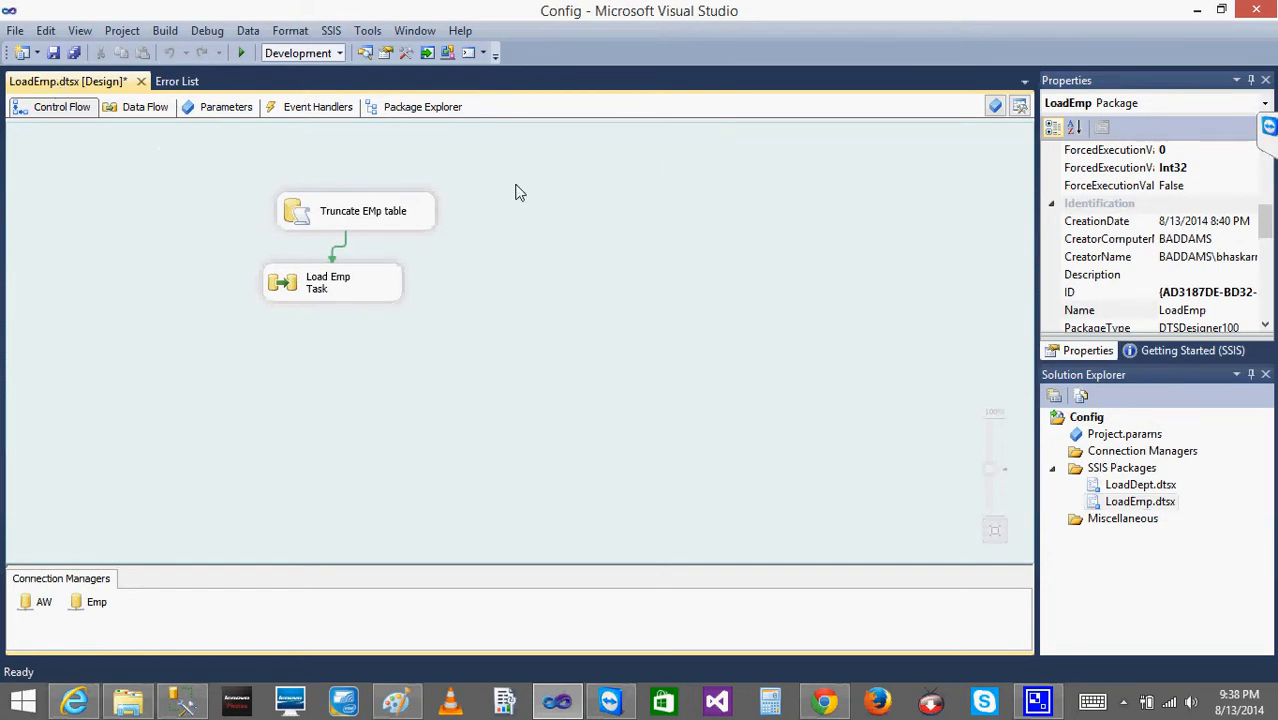
Add a package configuration of type SQL Server to the LoadEmp package and start a new OLE DB connection for it.
{"action": "left_click_drag", "start_coordinate": [1267, 221], "coordinate": [1270, 245]}
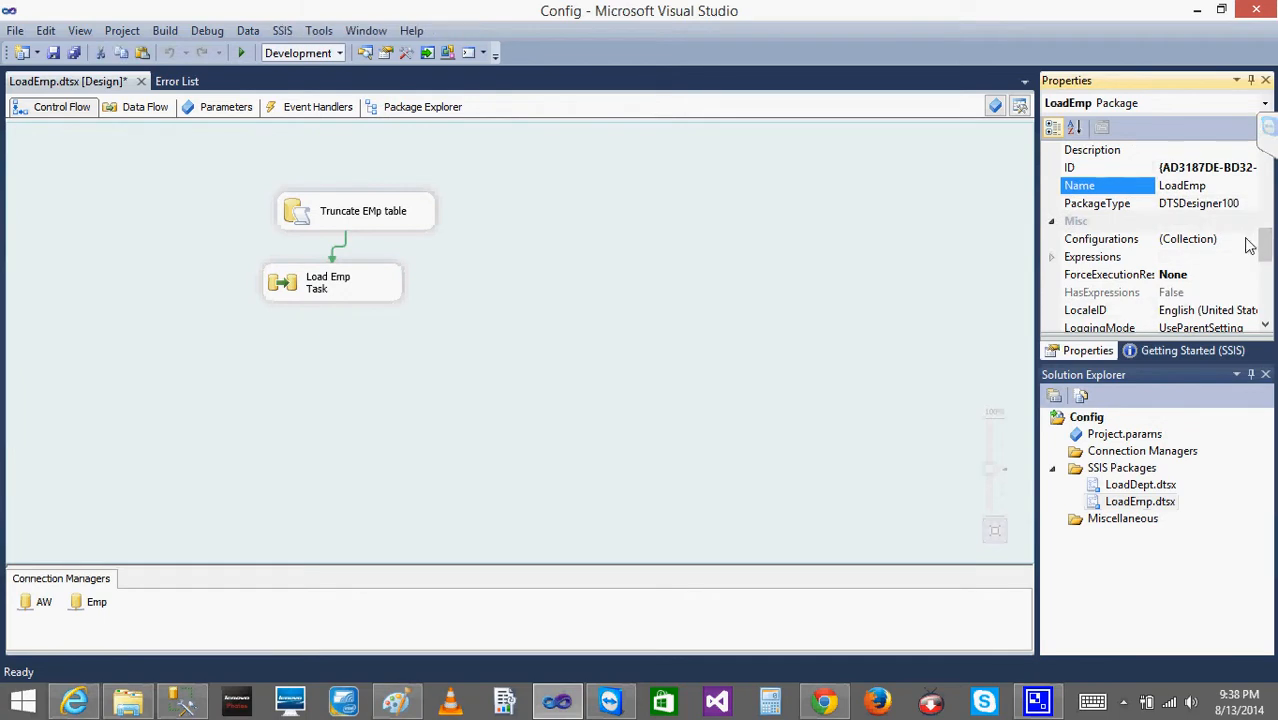
{"action": "left_click", "coordinate": [1249, 240]}
{"action": "left_click", "coordinate": [1250, 240]}
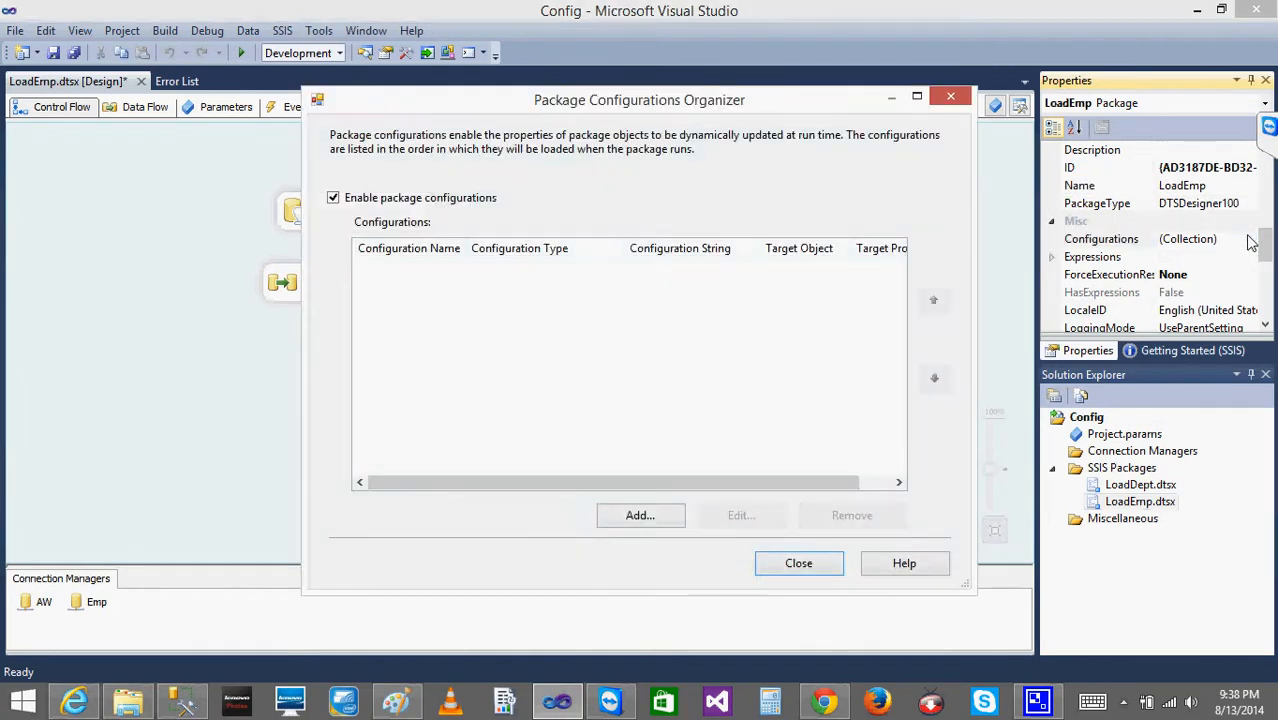
{"action": "left_click", "coordinate": [642, 517]}
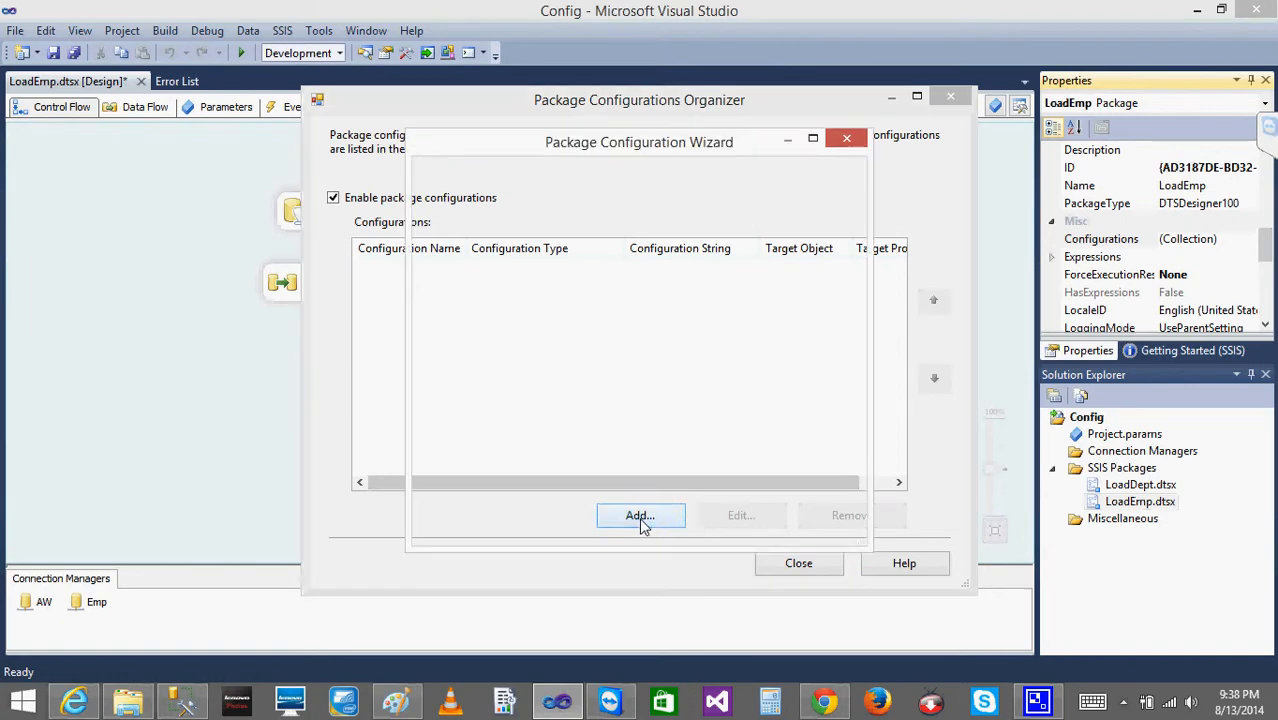
{"action": "left_click", "coordinate": [679, 527]}
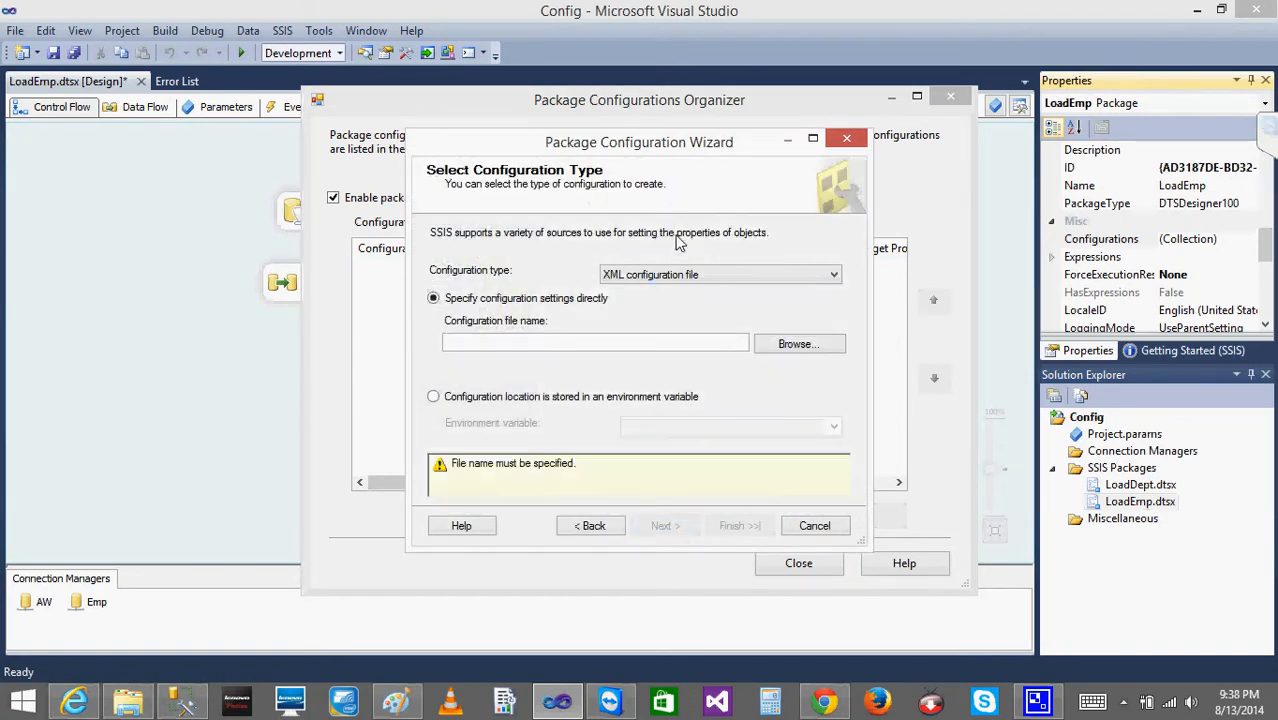
{"action": "left_click", "coordinate": [665, 275]}
{"action": "left_click", "coordinate": [627, 342]}
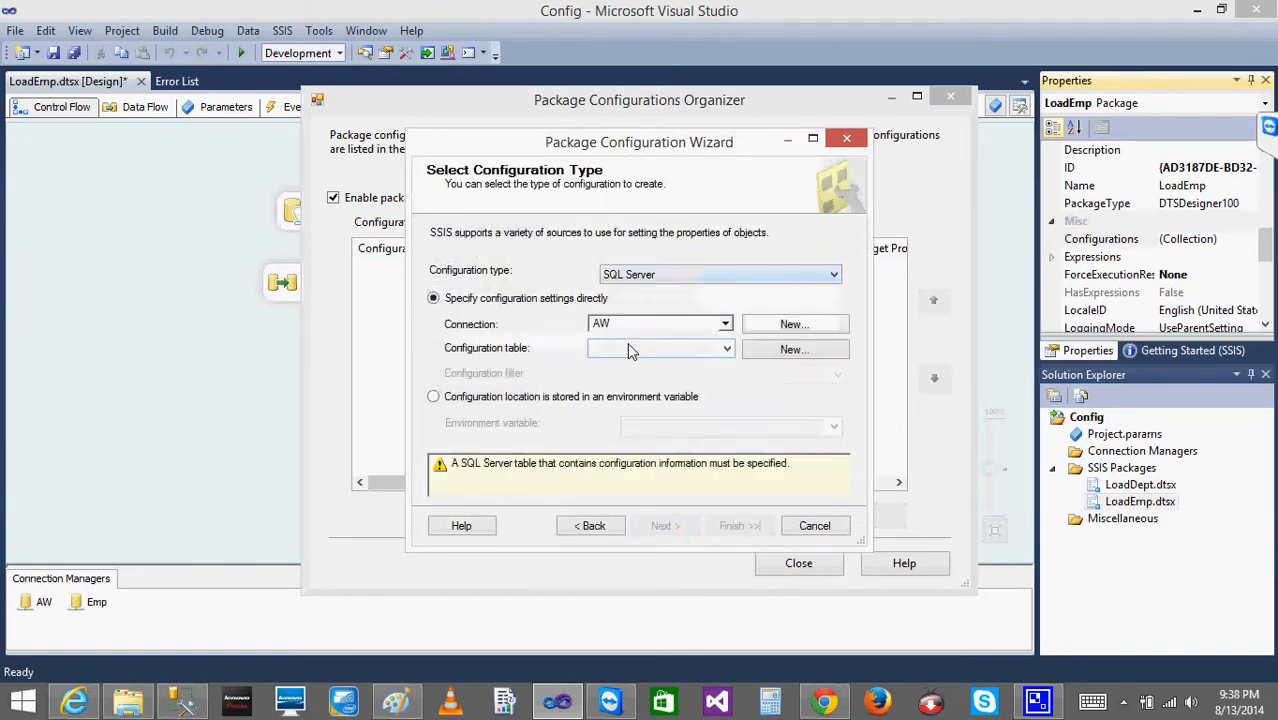
{"action": "left_click", "coordinate": [802, 324]}
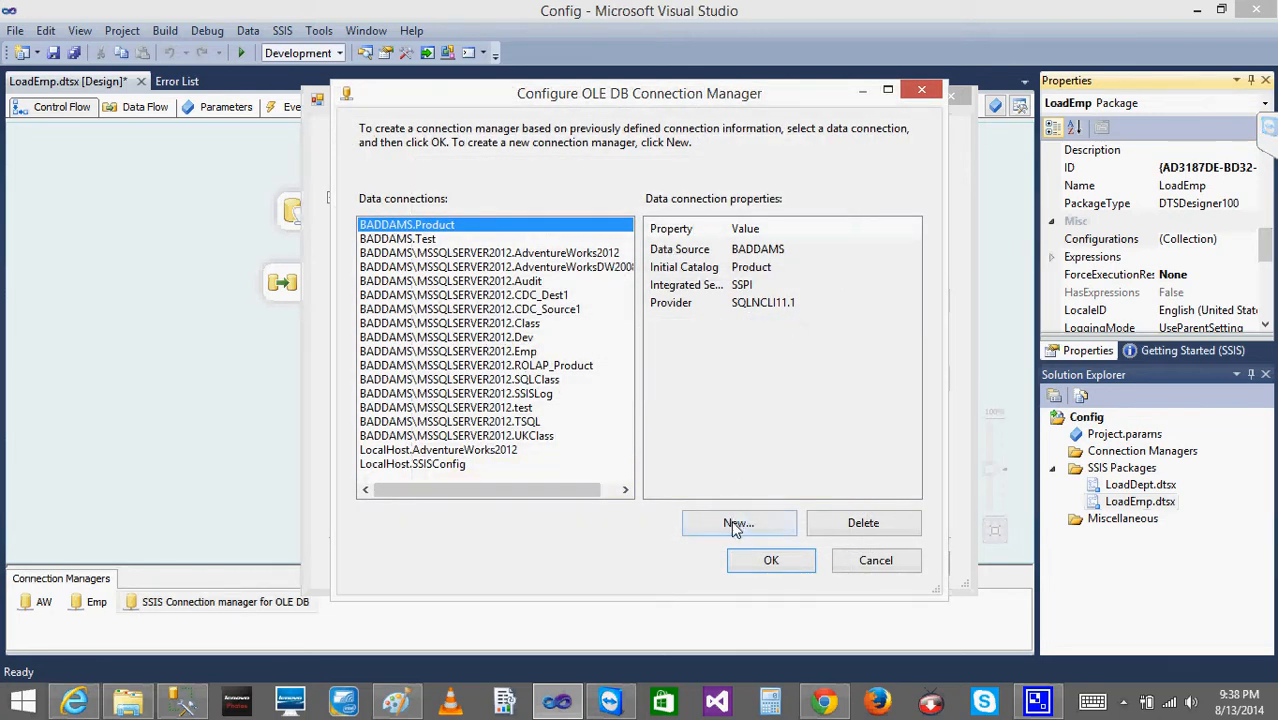
{"action": "left_click", "coordinate": [735, 524]}
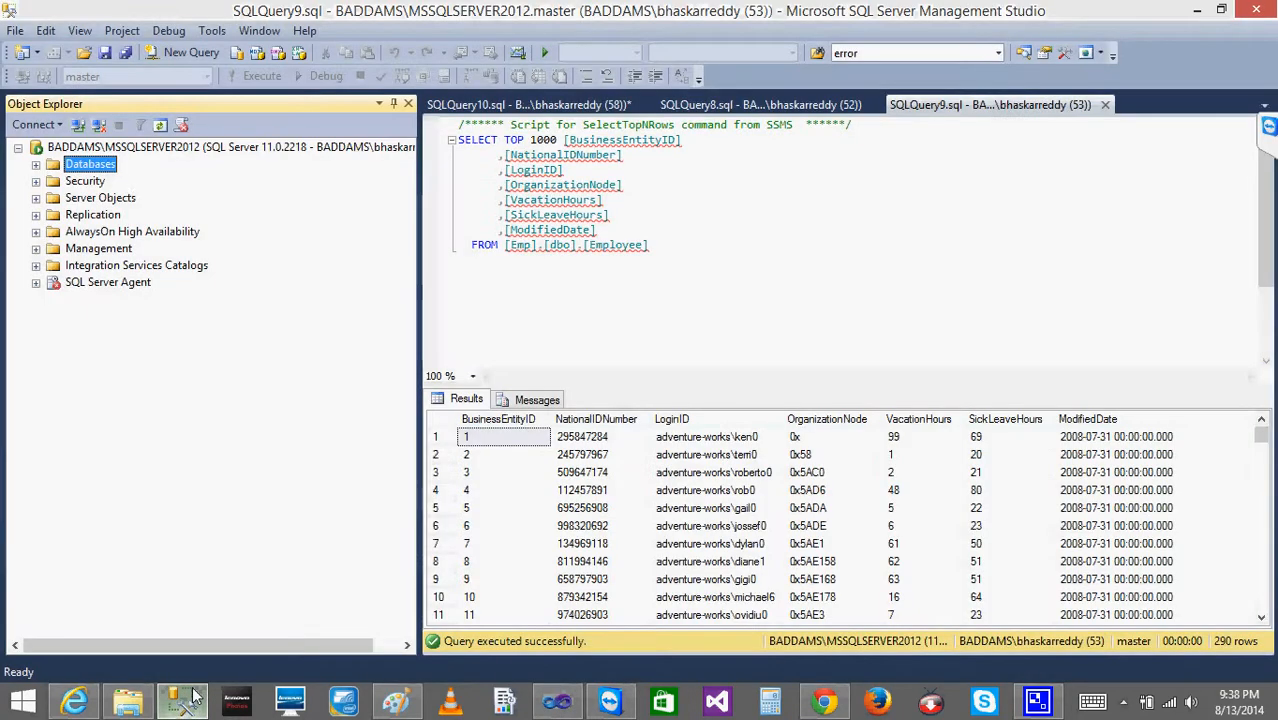
Switch to SQL Server Management Studio and check the refreshed table list of the SSISConfig database.
{"action": "left_click", "coordinate": [188, 698]}
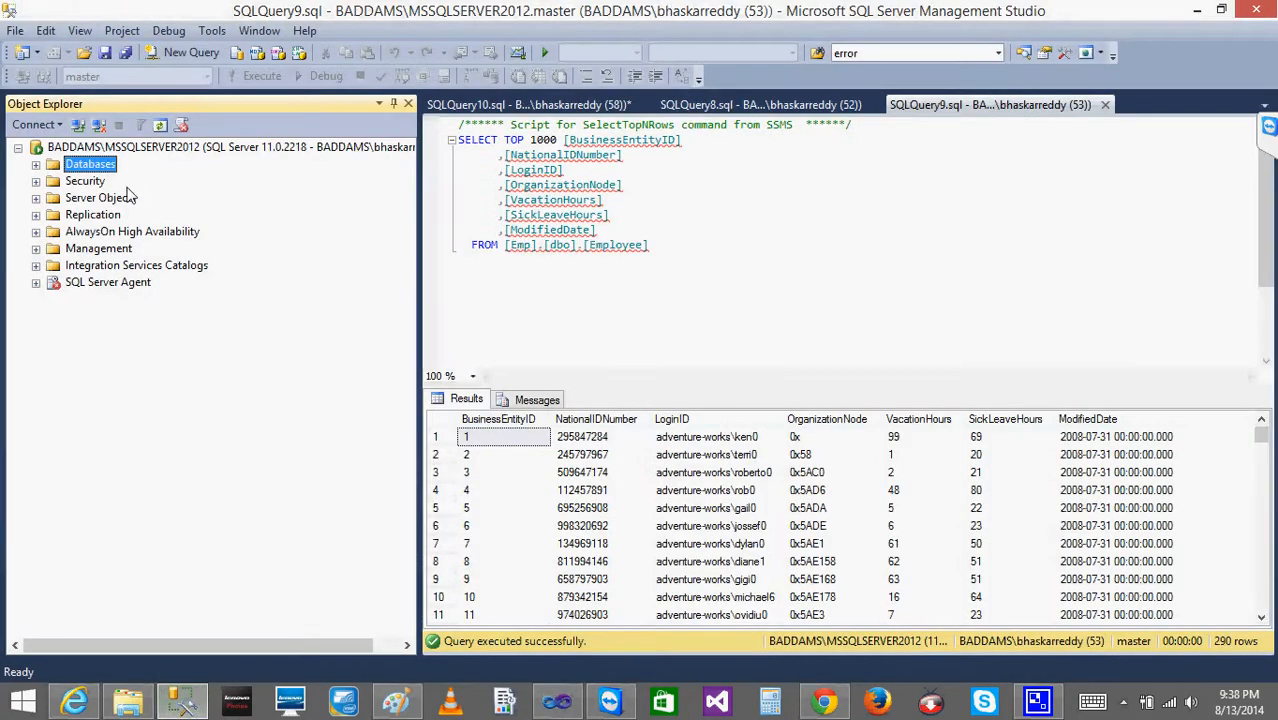
{"action": "left_click", "coordinate": [36, 164]}
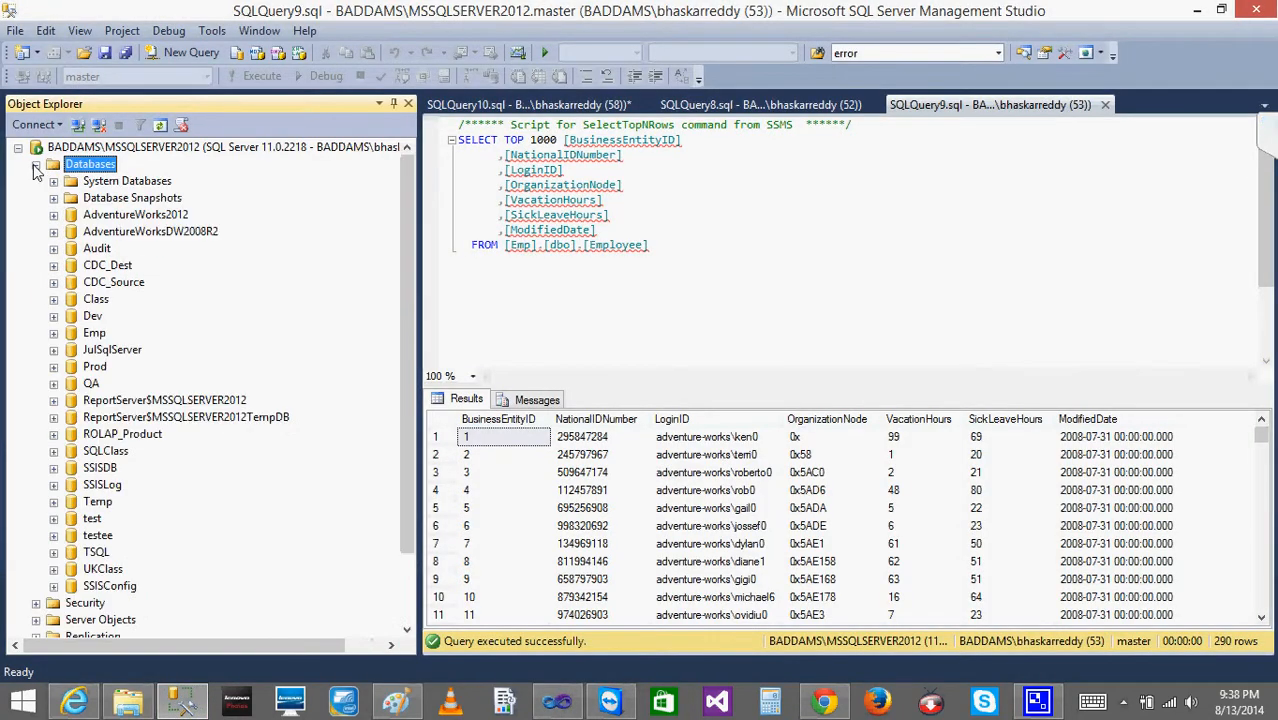
{"action": "left_click", "coordinate": [92, 587]}
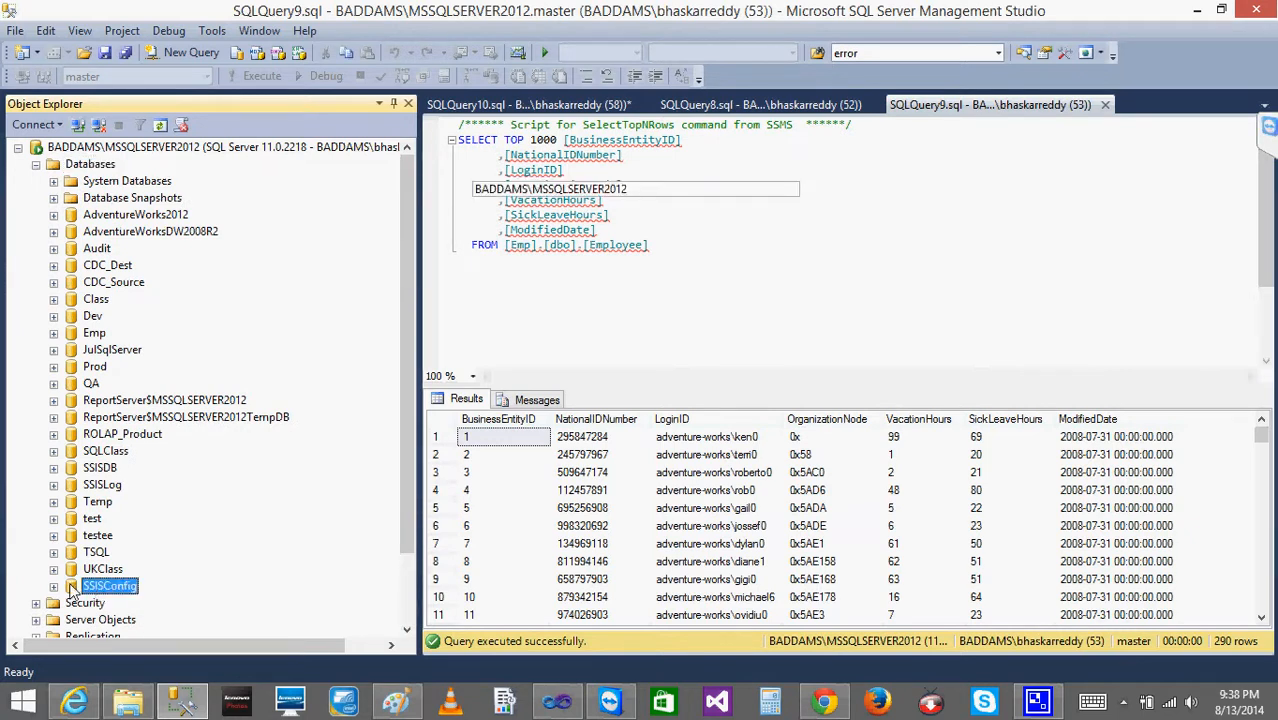
{"action": "left_click", "coordinate": [54, 587]}
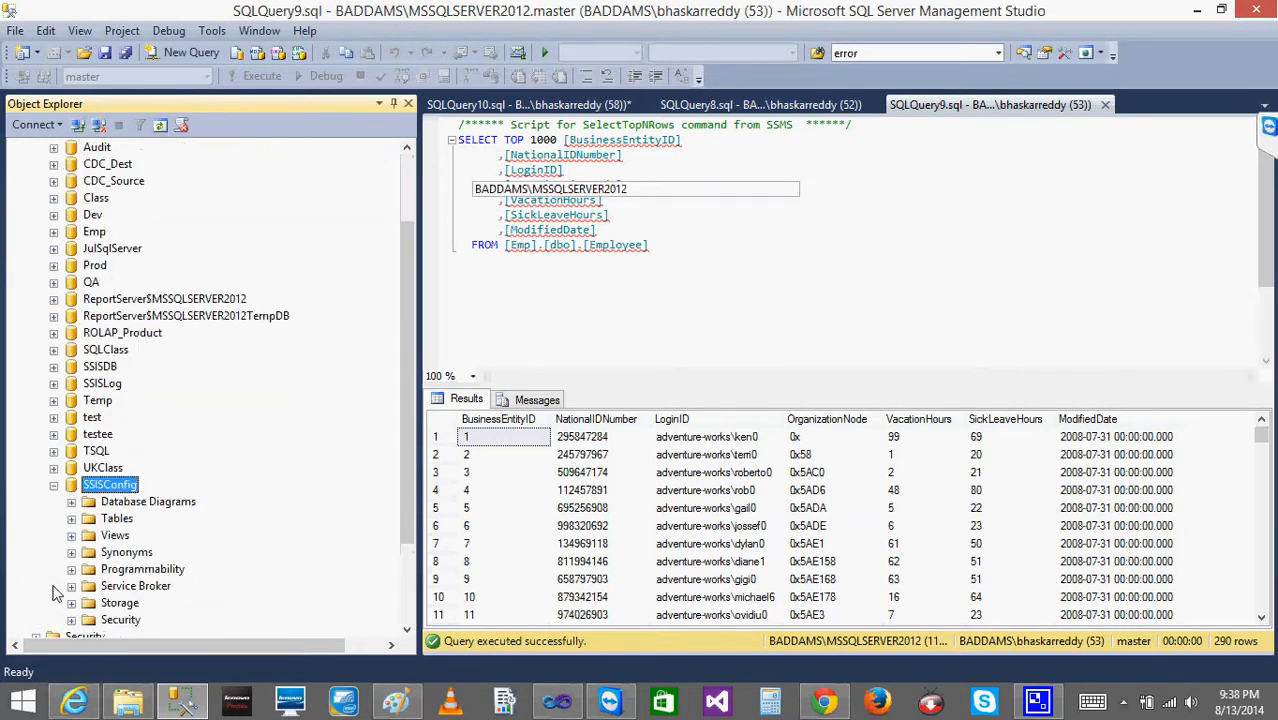
{"action": "left_click", "coordinate": [72, 520]}
{"action": "right_click", "coordinate": [118, 521]}
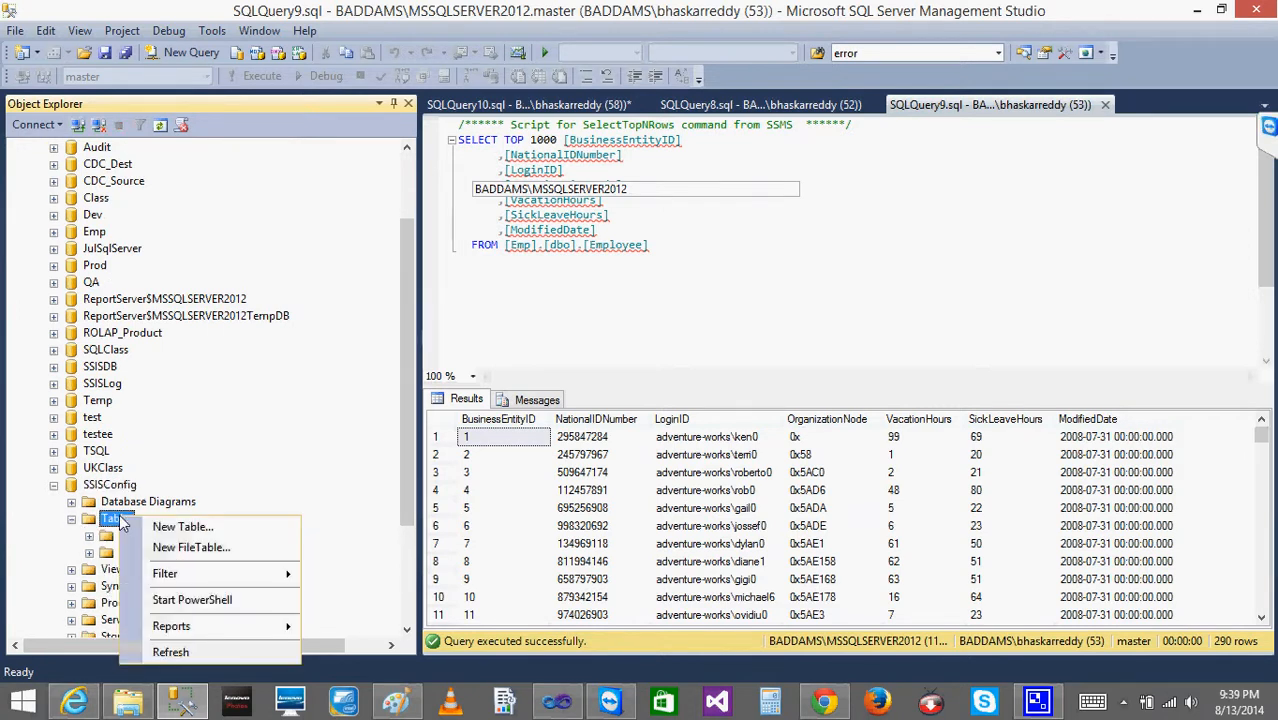
{"action": "left_click", "coordinate": [187, 646]}
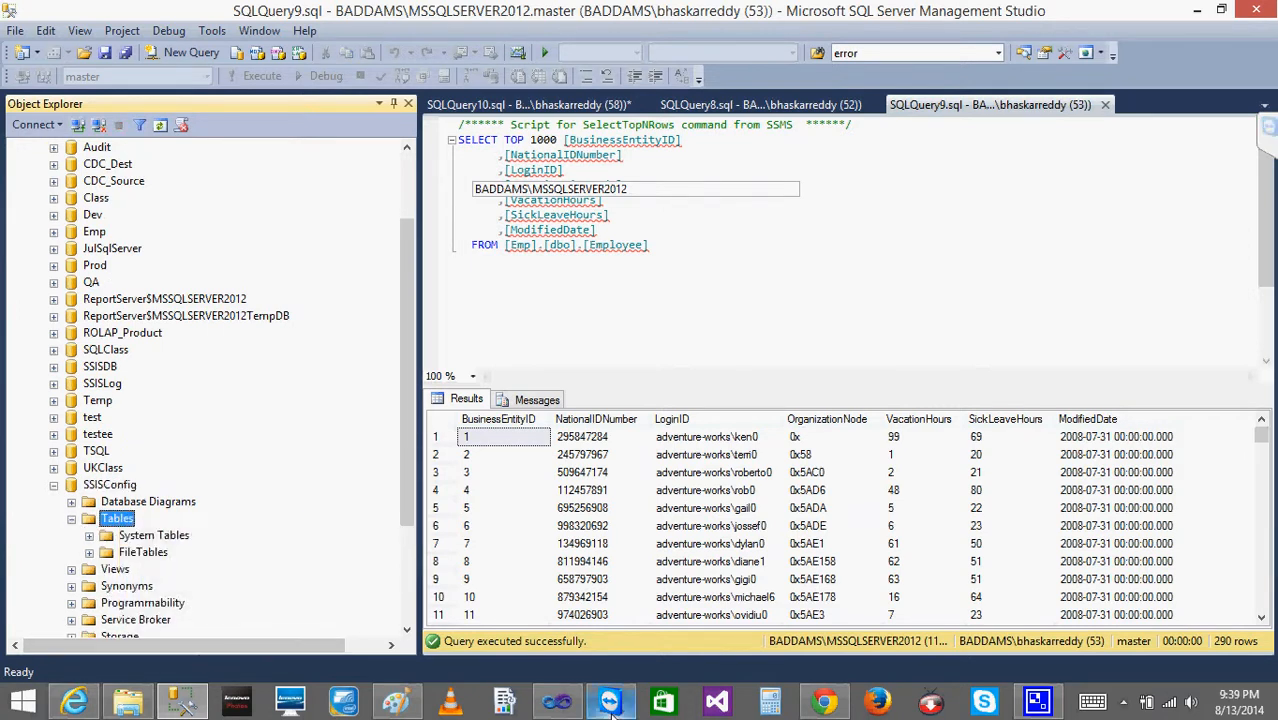
Back in Visual Studio, create the configuration's connection to the SSISConfig database on the MSSQLSERVER2012 instance.
{"action": "left_click", "coordinate": [557, 702]}
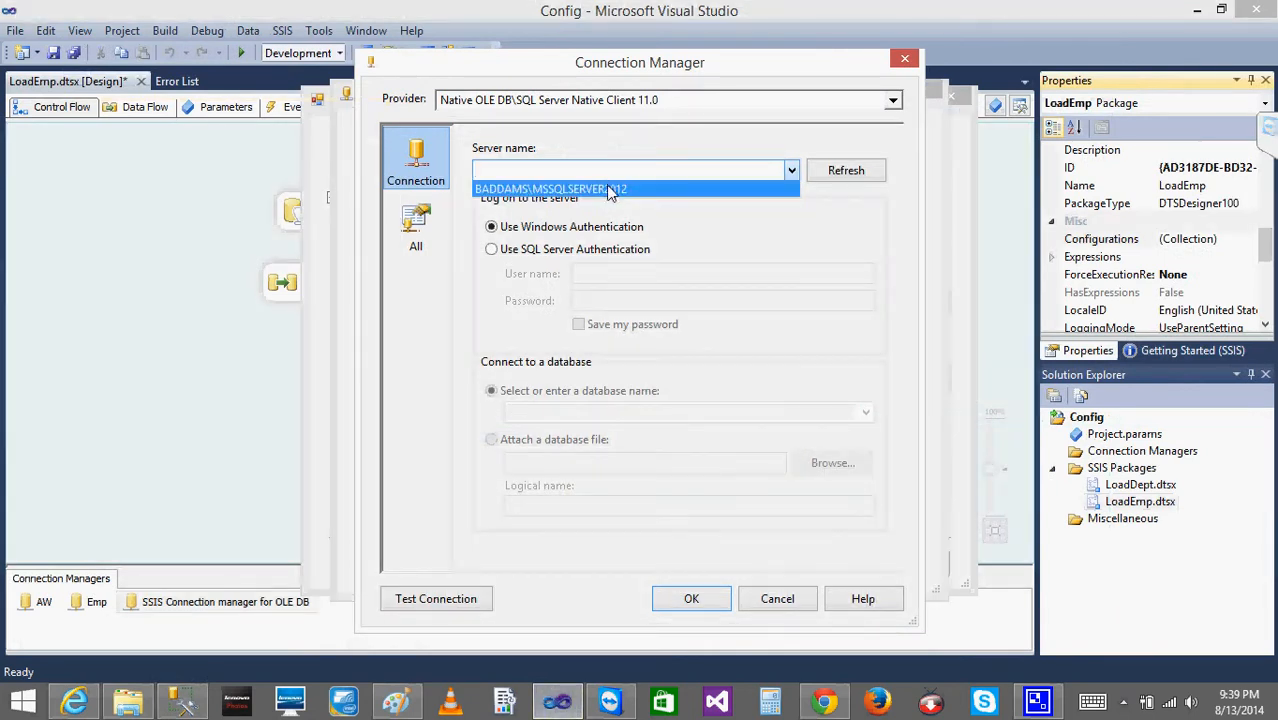
{"action": "left_click", "coordinate": [612, 189]}
{"action": "left_click", "coordinate": [867, 414]}
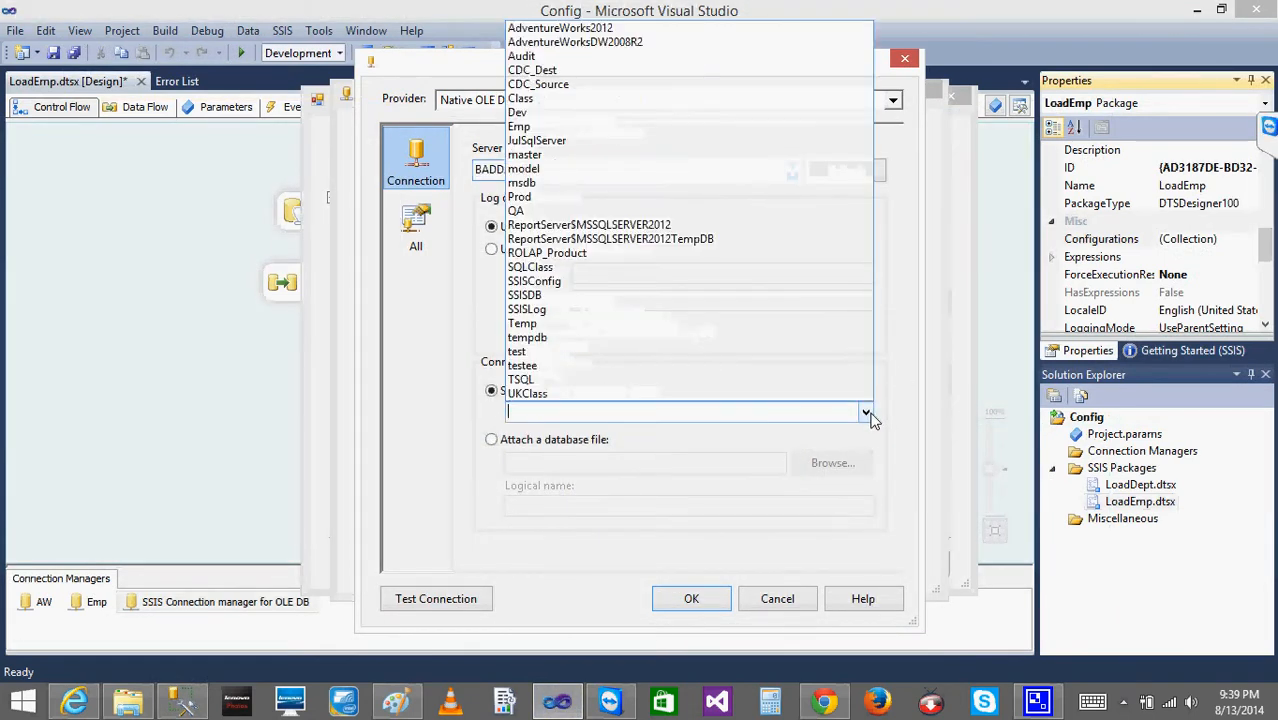
{"action": "left_click", "coordinate": [560, 281]}
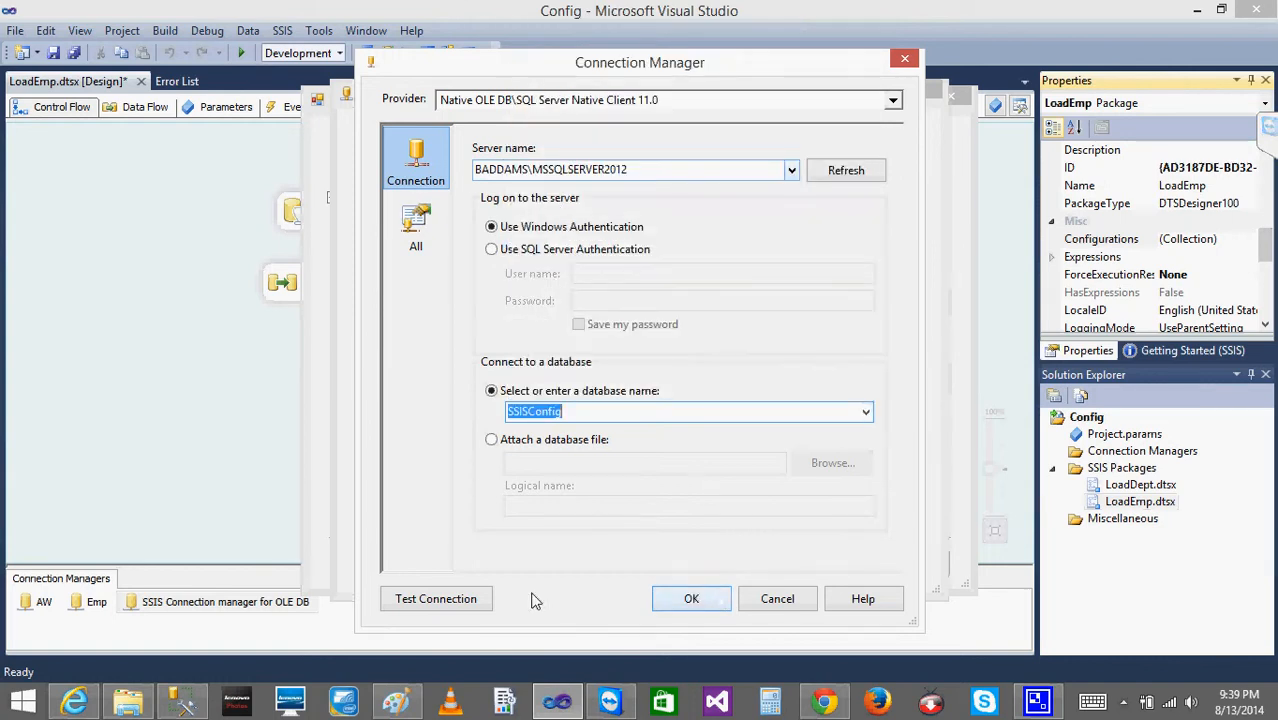
{"action": "left_click", "coordinate": [707, 601]}
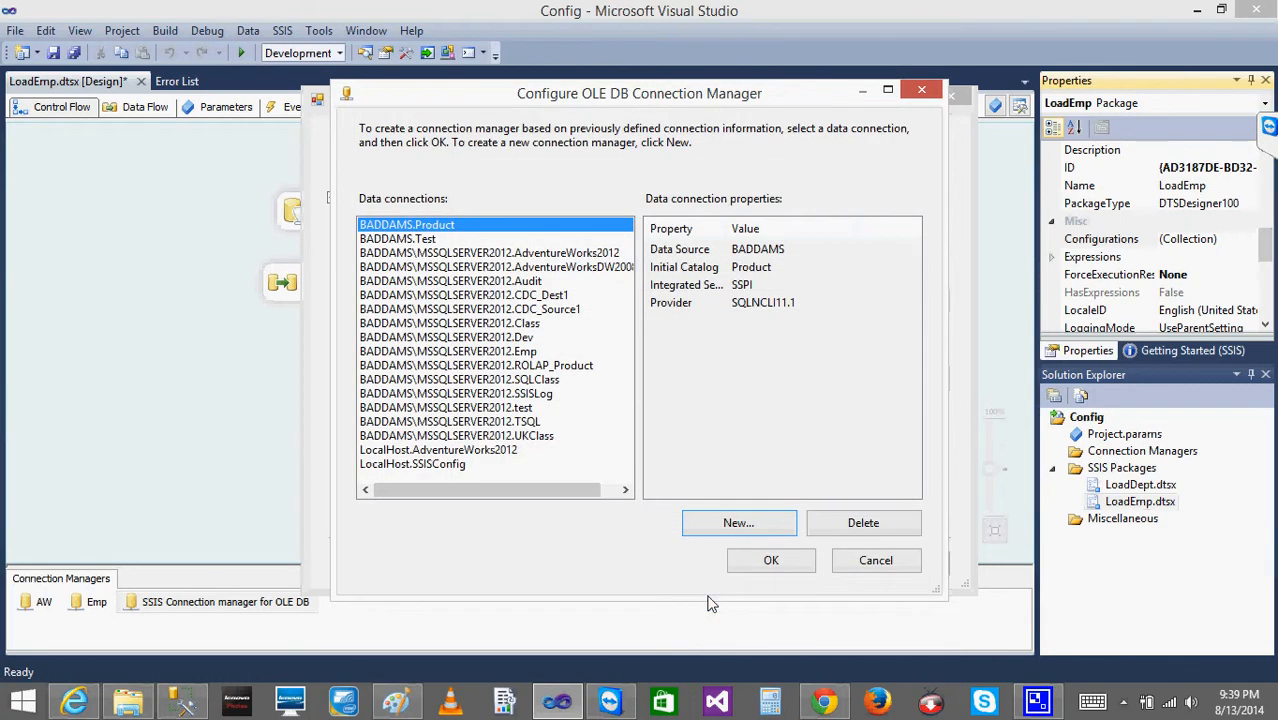
{"action": "left_click", "coordinate": [767, 562]}
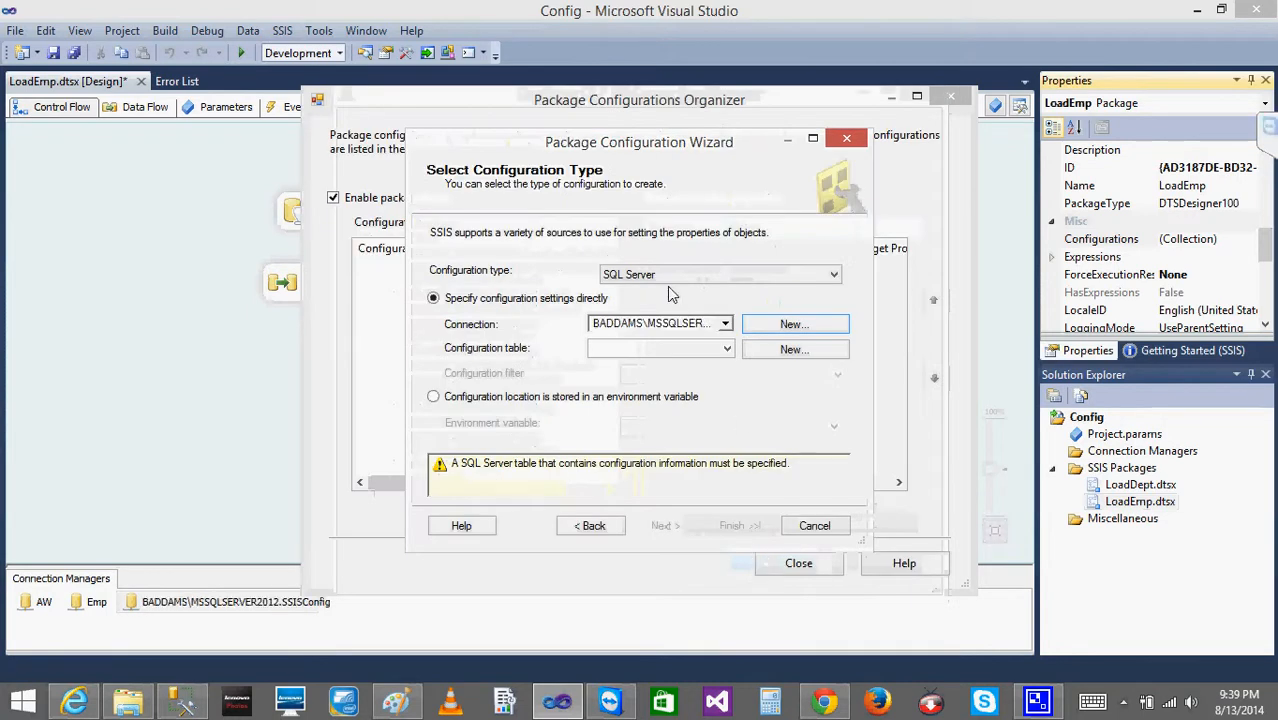
Create a new configuration table [dbo].[SSIS Configurations] with the default column definitions.
{"action": "left_click", "coordinate": [727, 349]}
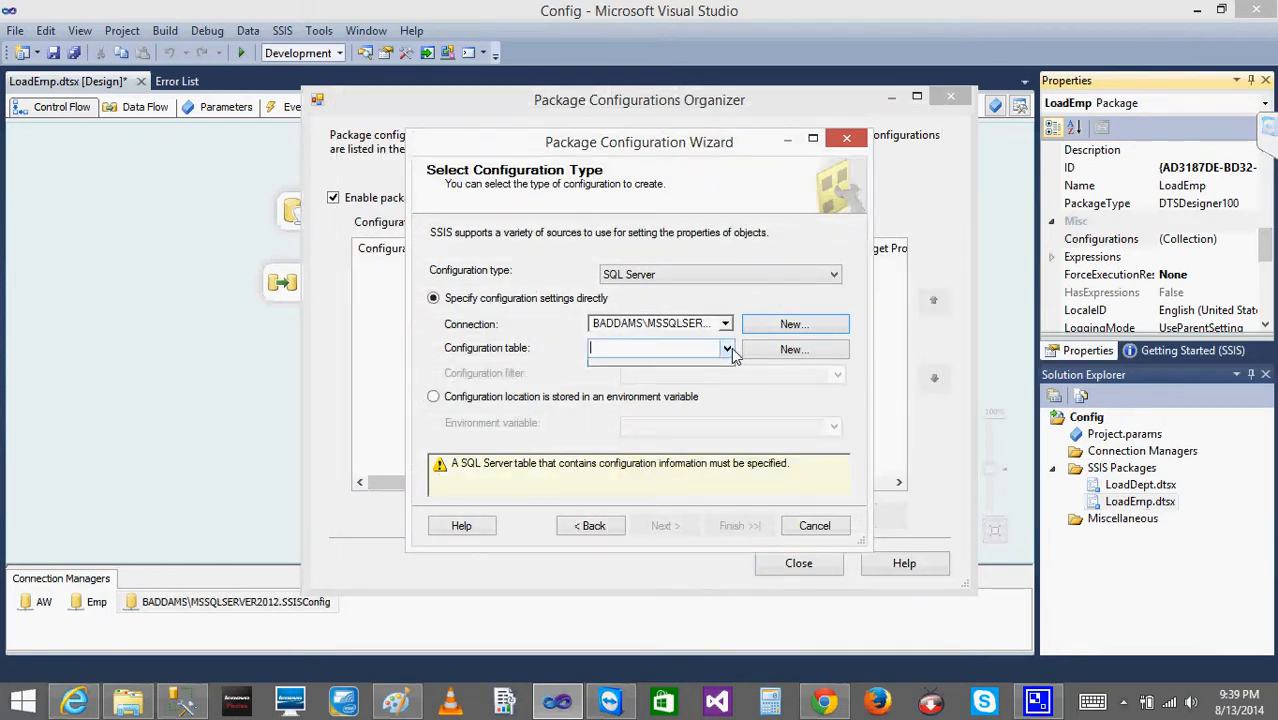
{"action": "left_click", "coordinate": [763, 351]}
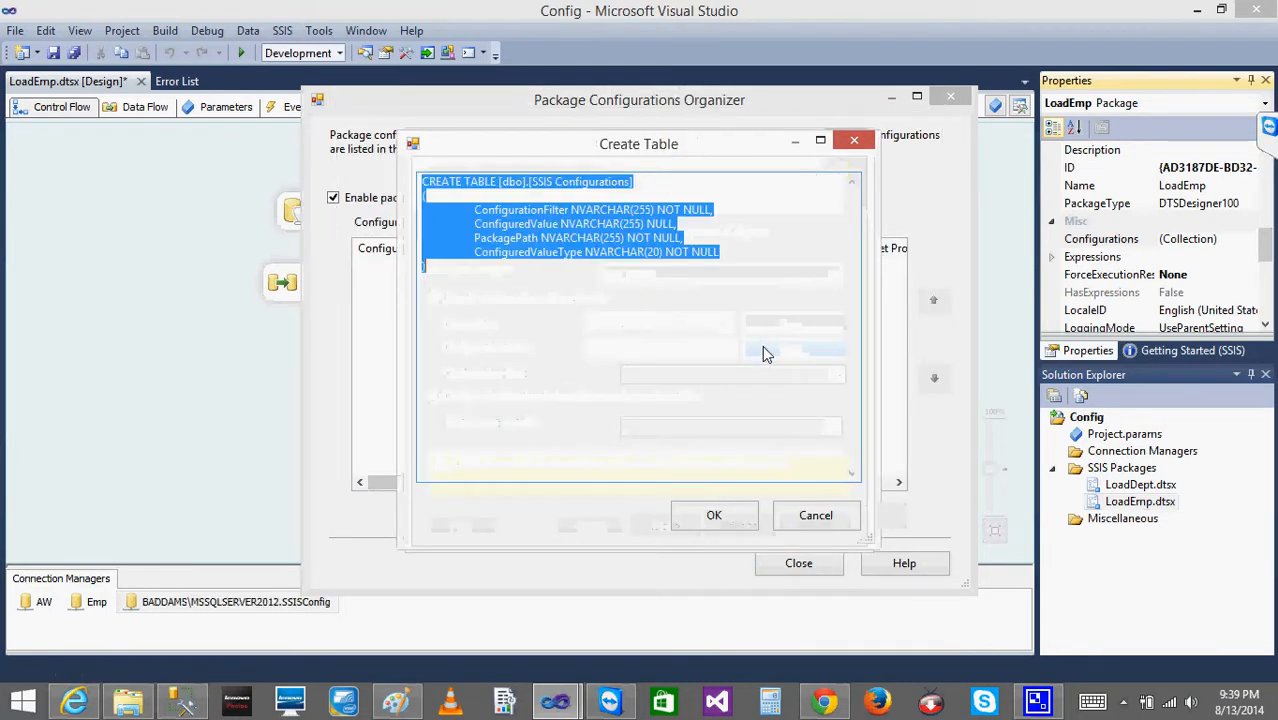
{"action": "left_click", "coordinate": [556, 203]}
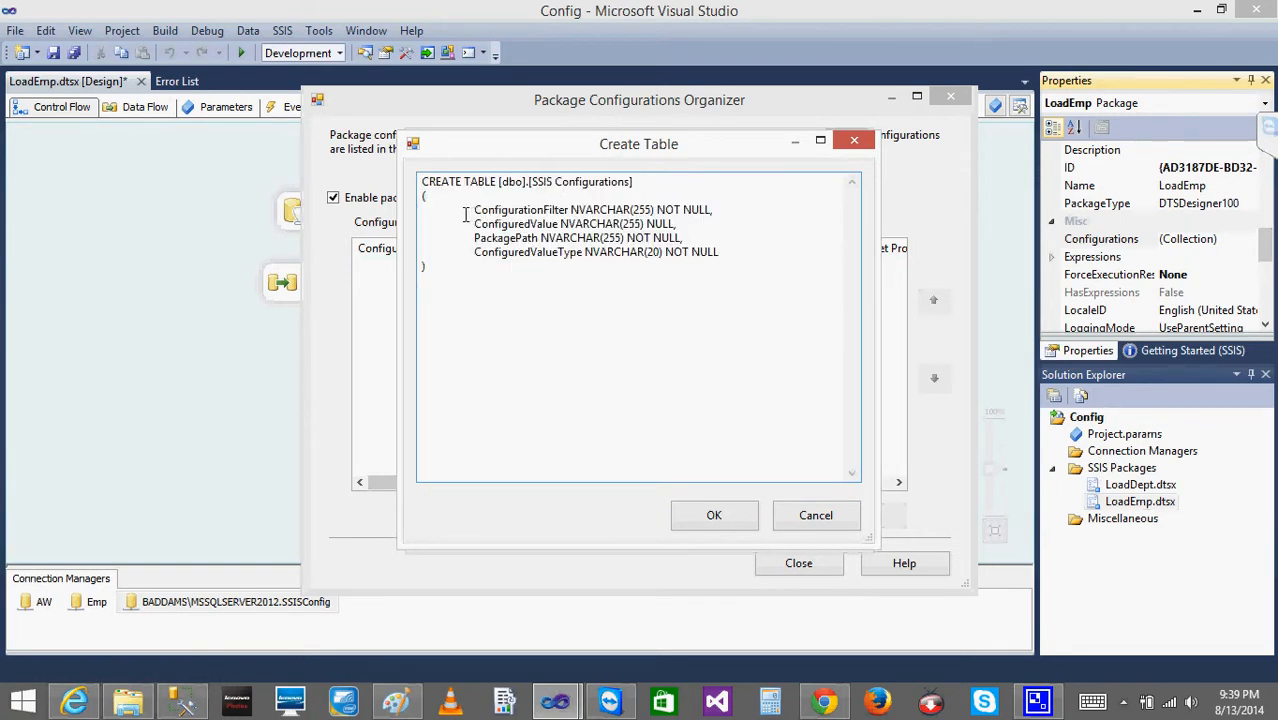
{"action": "left_click_drag", "start_coordinate": [476, 214], "coordinate": [622, 247]}
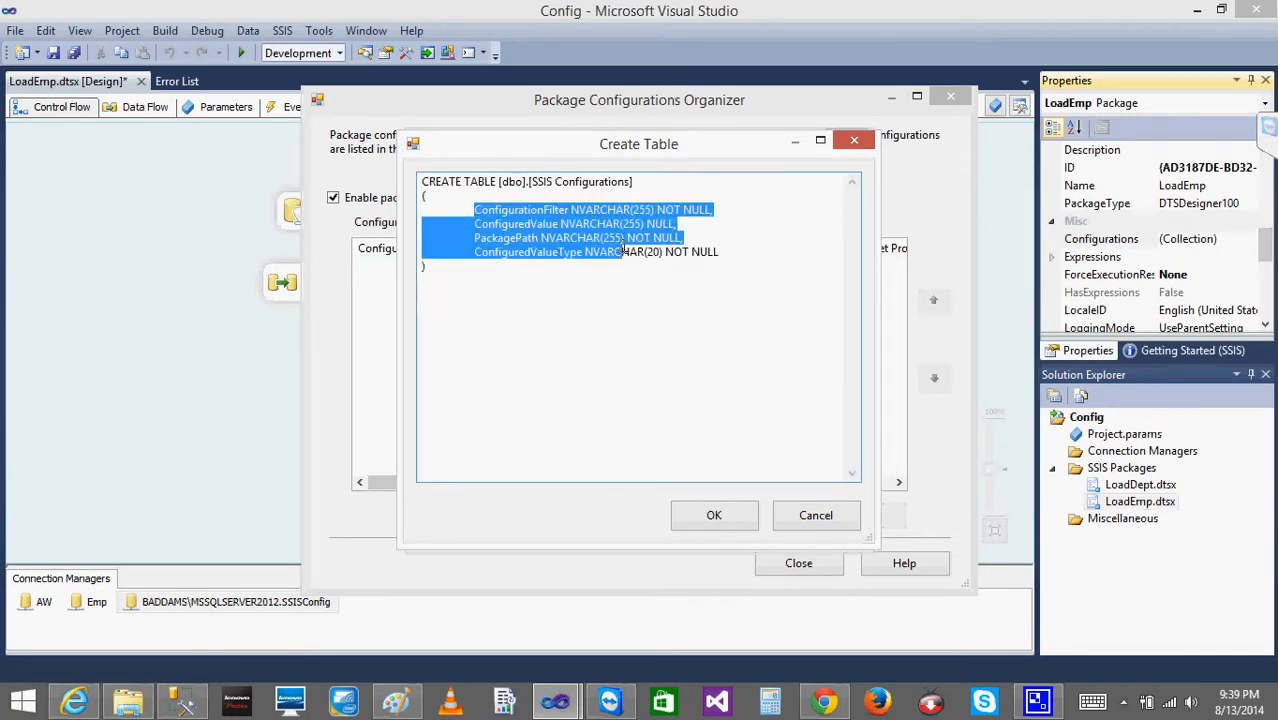
{"action": "left_click", "coordinate": [618, 264]}
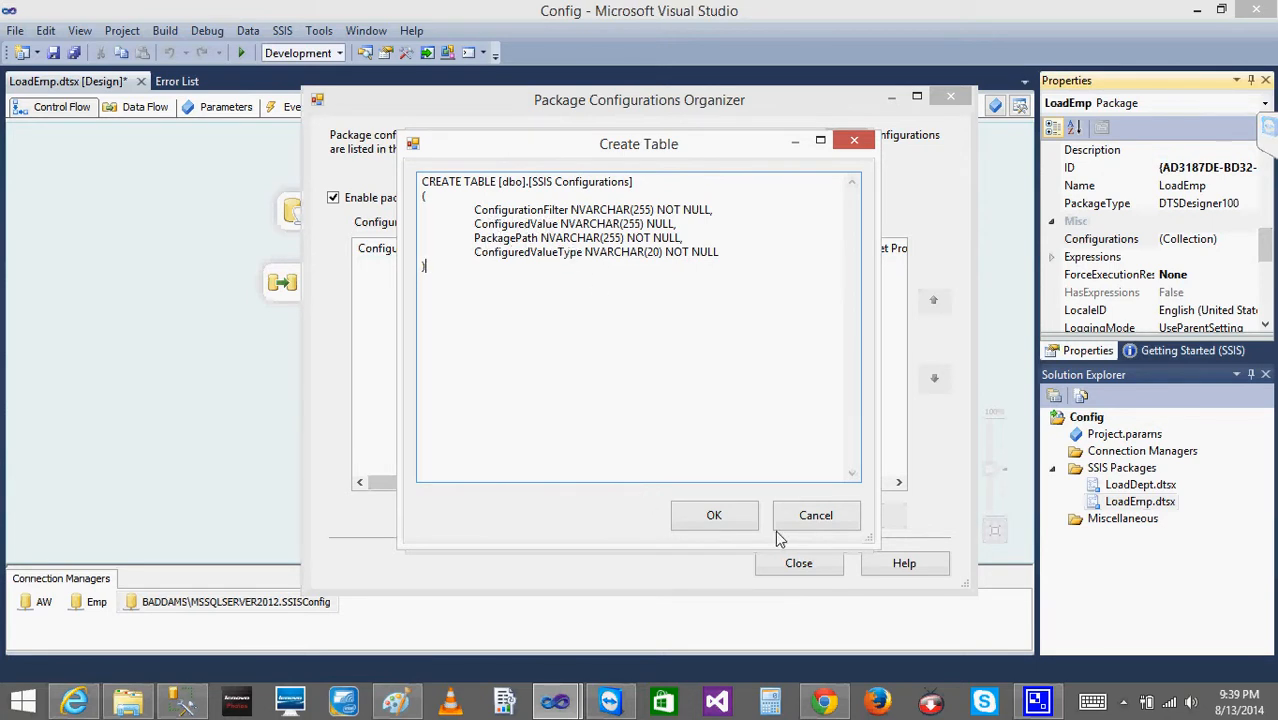
{"action": "left_click", "coordinate": [736, 518]}
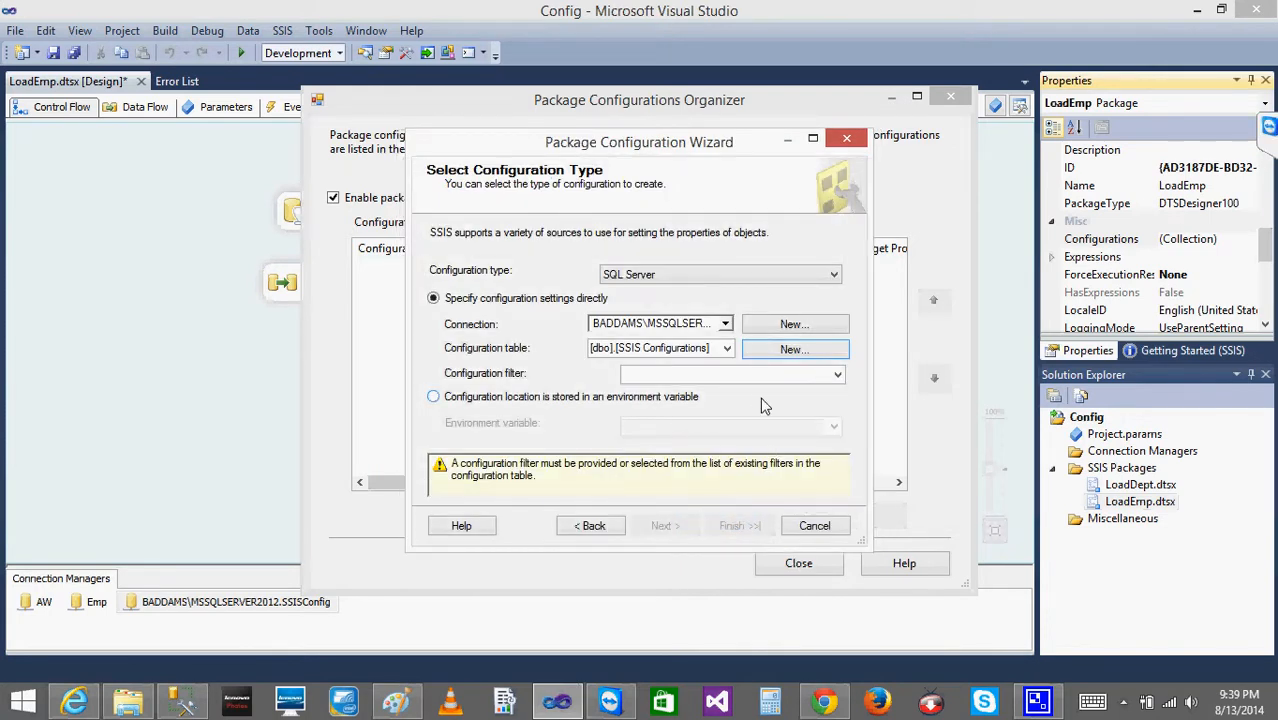
Set the configuration filter to ConnectionNames and proceed to selecting the properties to export.
{"action": "left_click", "coordinate": [720, 376]}
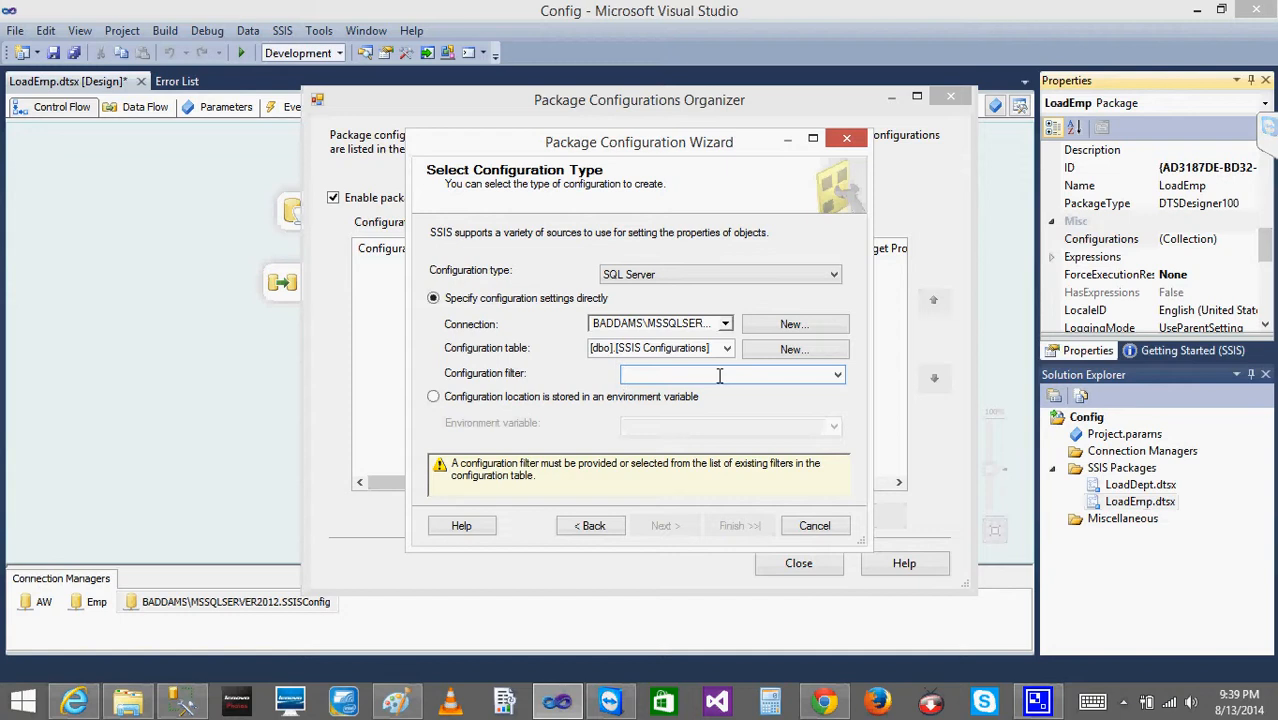
{"action": "type", "text": "ConnectionNames"}
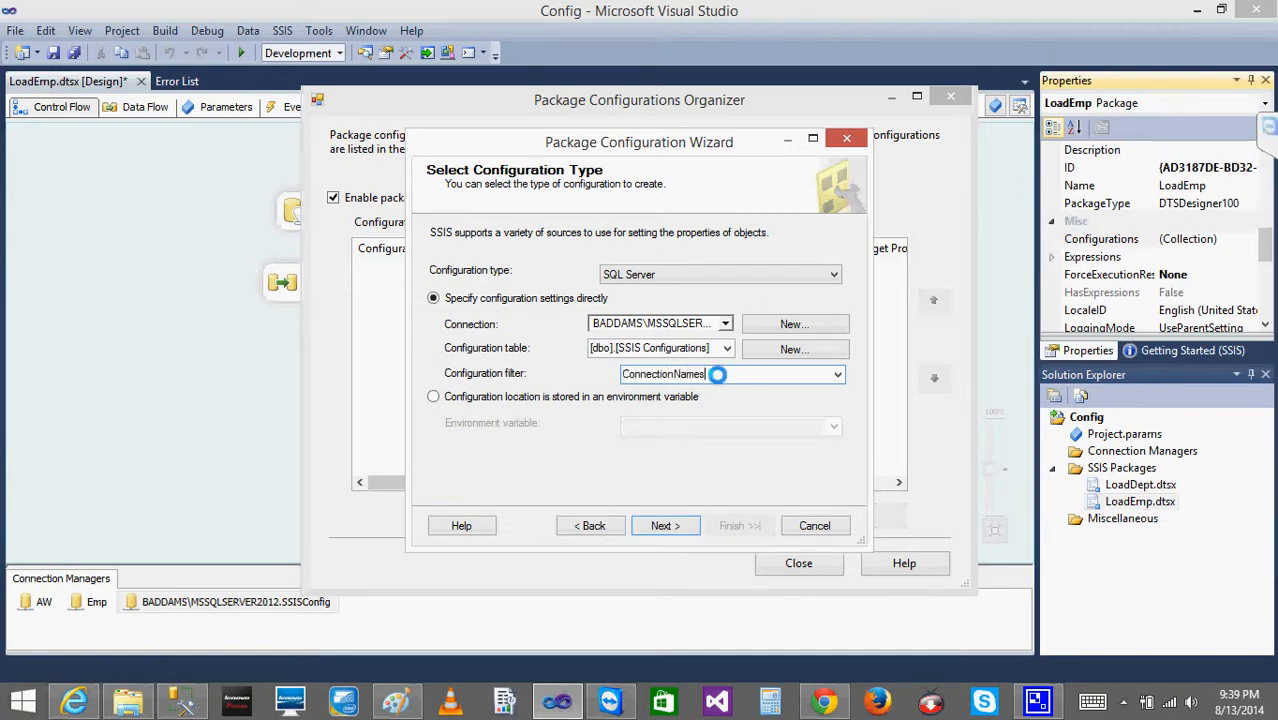
{"action": "left_click", "coordinate": [665, 527]}
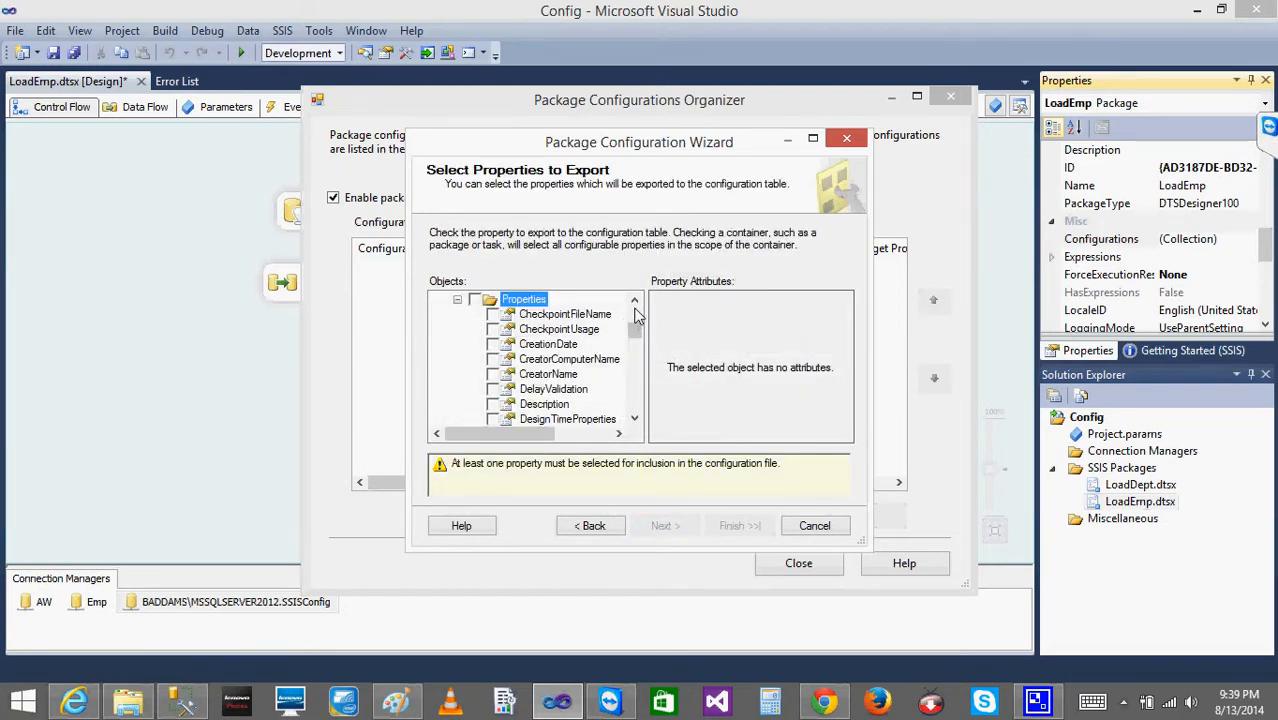
Collapse the package's Properties branch, then maximize the wizard and widen the Objects pane to fit the full connection names.
{"action": "scroll", "coordinate": [636, 316], "scroll_direction": "up", "scroll_amount": 3}
{"action": "left_click", "coordinate": [457, 375]}
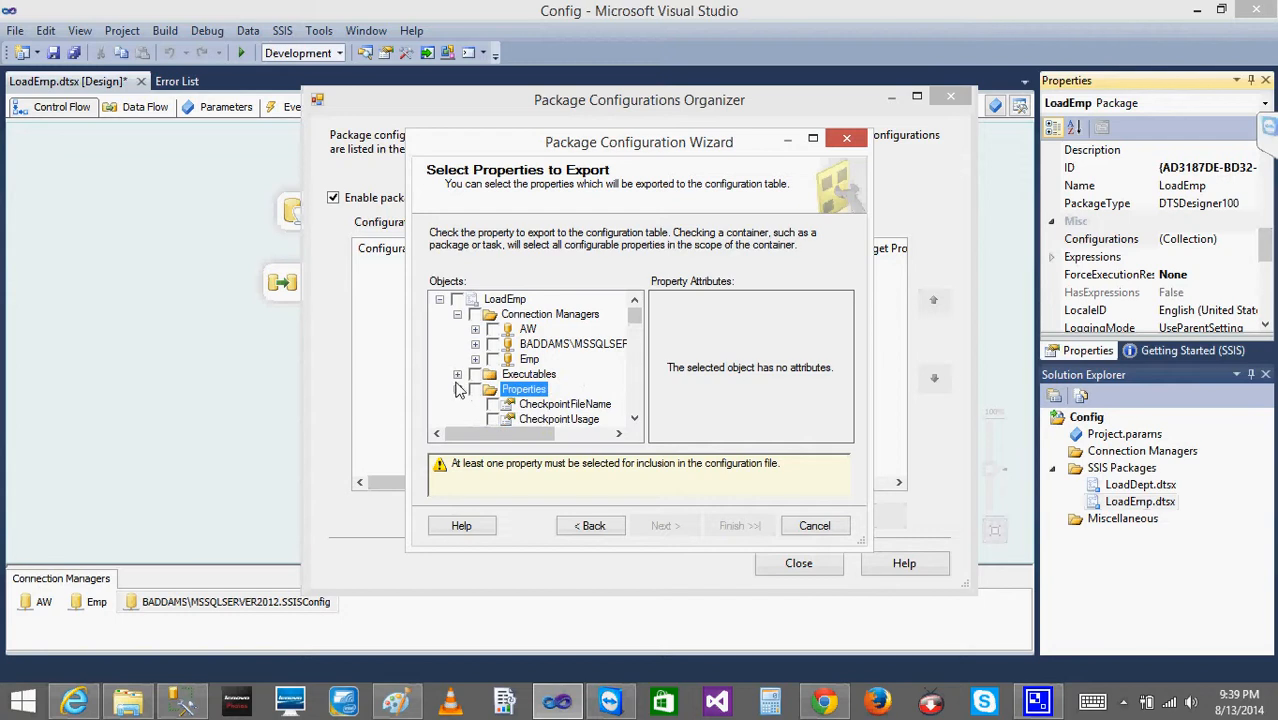
{"action": "left_click", "coordinate": [457, 389]}
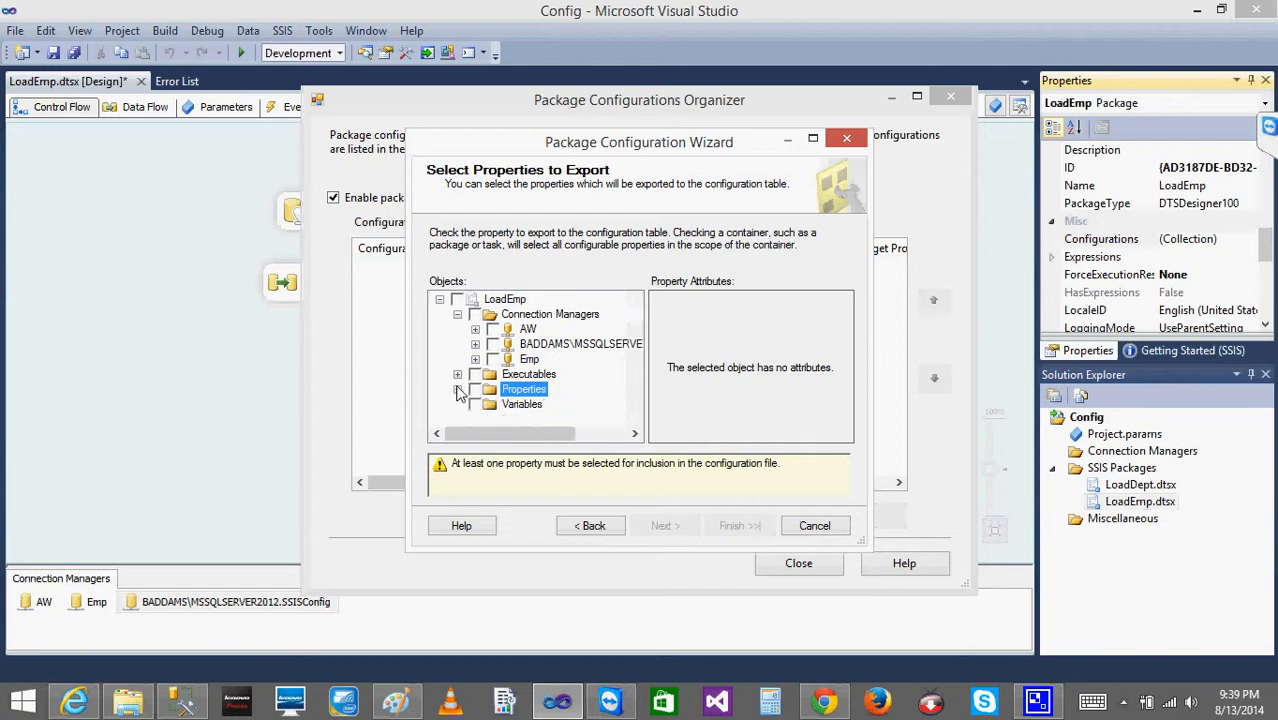
{"action": "left_click", "coordinate": [815, 138]}
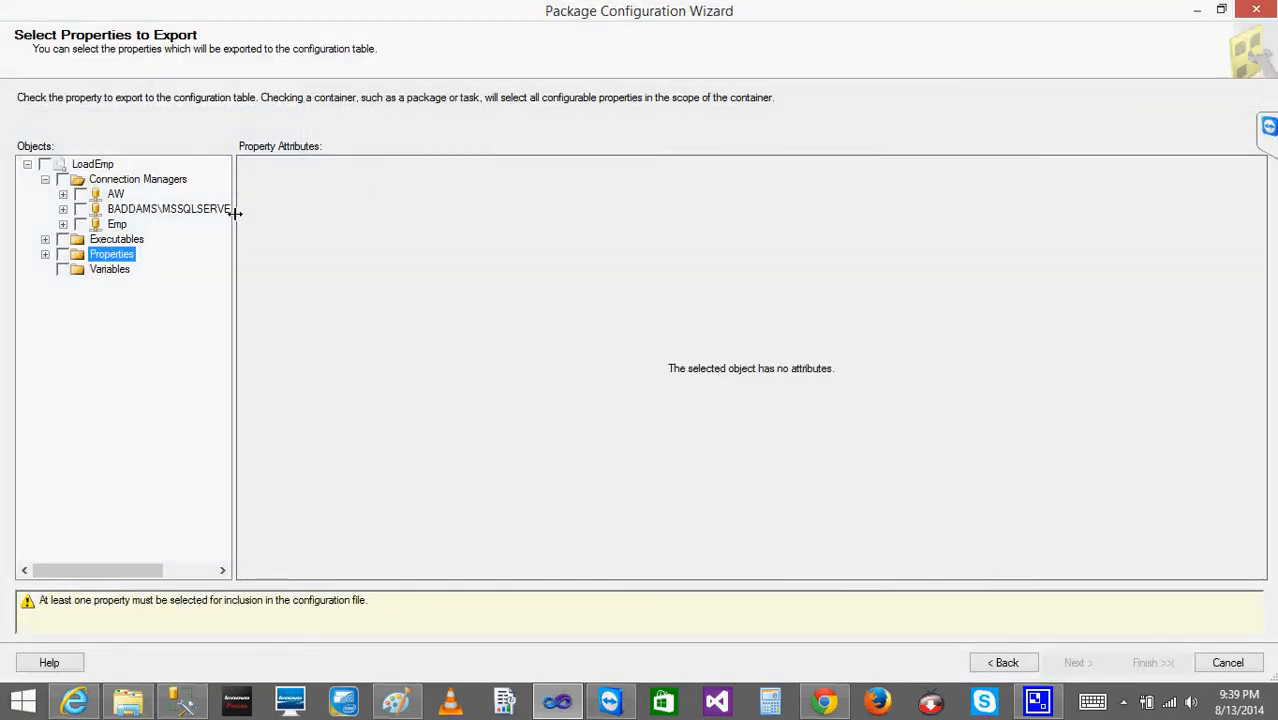
{"action": "left_click_drag", "start_coordinate": [234, 212], "coordinate": [436, 213]}
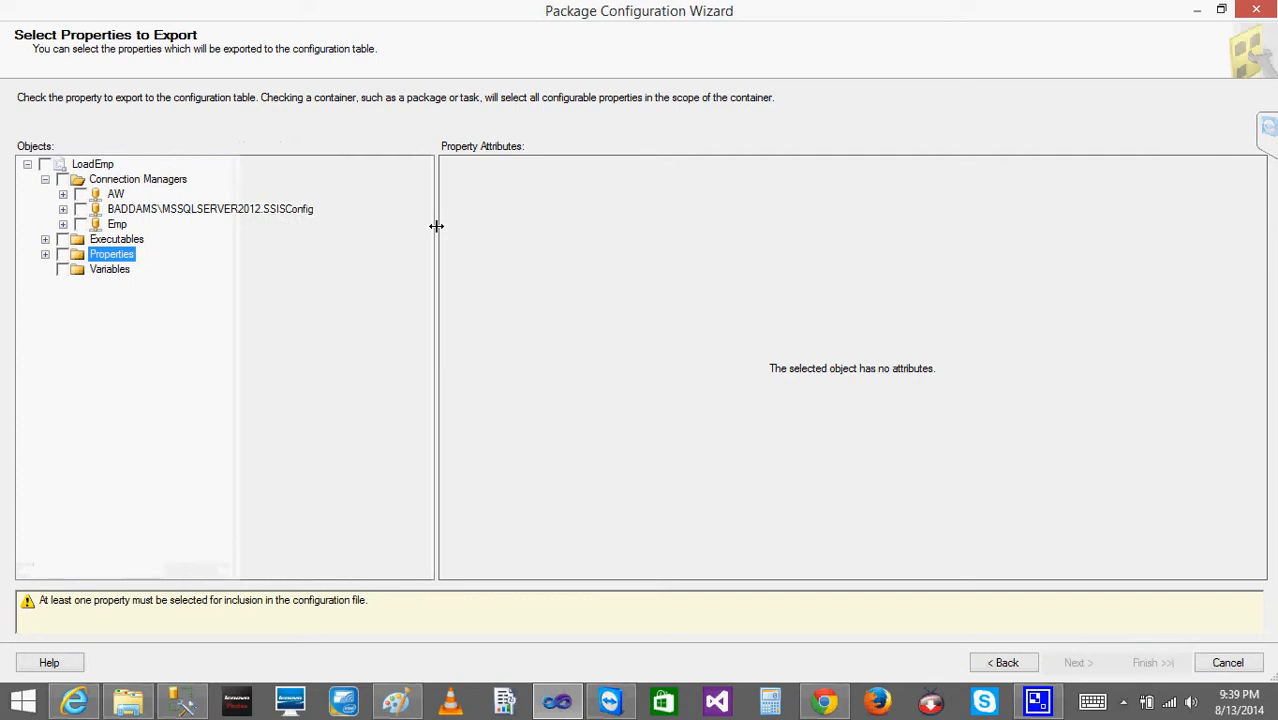
Mark the ConnectionString property of the AW connection manager for export to the configuration table.
{"action": "left_click", "coordinate": [163, 209]}
{"action": "left_click", "coordinate": [63, 194]}
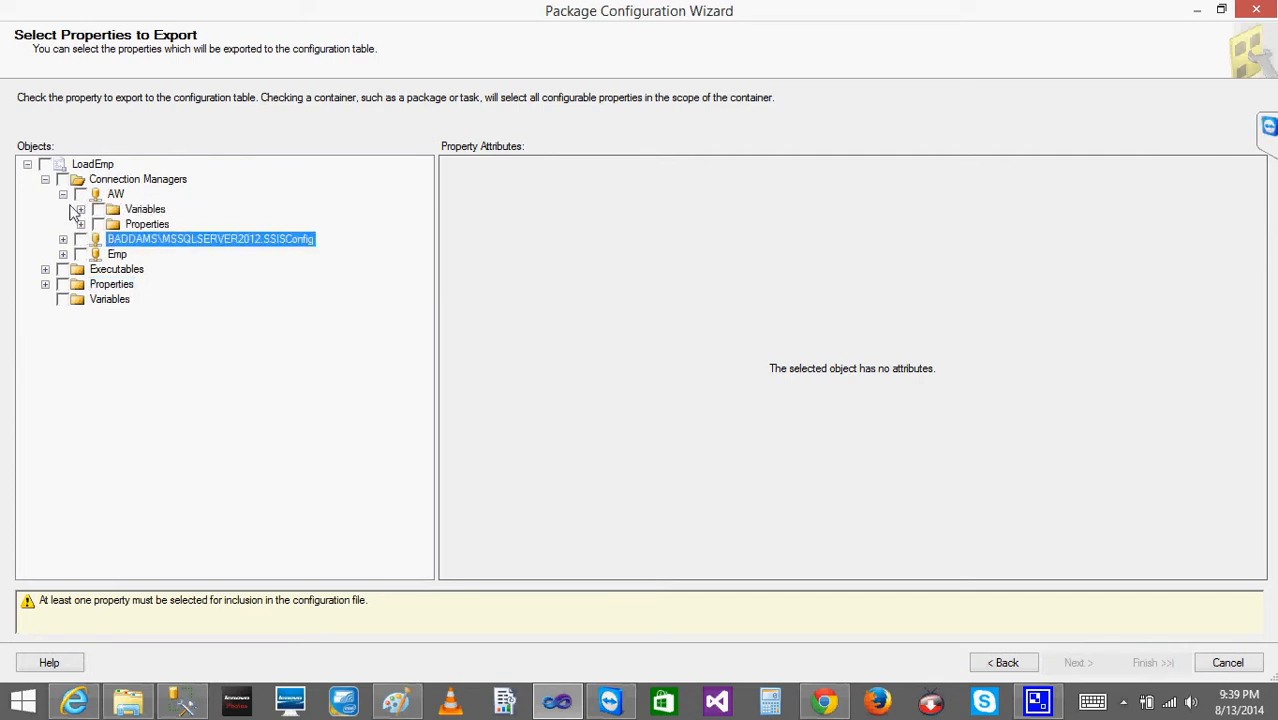
{"action": "left_click", "coordinate": [63, 194]}
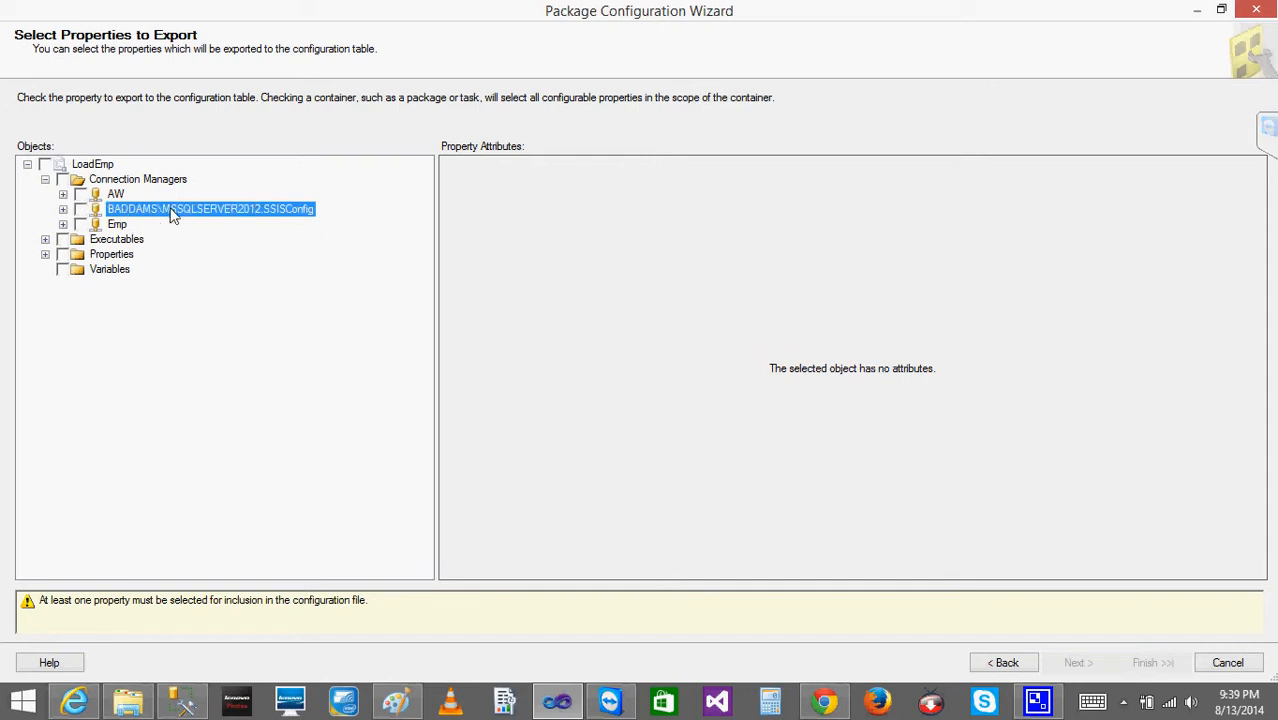
{"action": "left_click", "coordinate": [63, 194]}
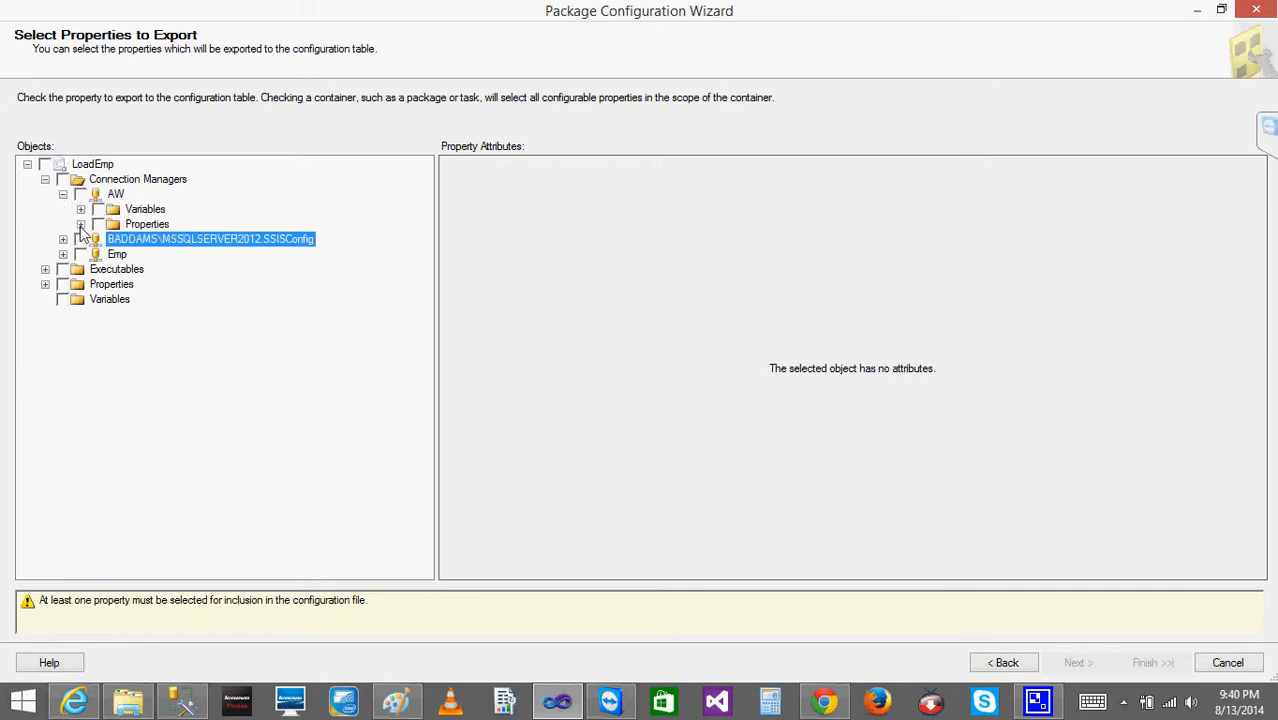
{"action": "left_click", "coordinate": [81, 224]}
{"action": "left_click", "coordinate": [116, 239]}
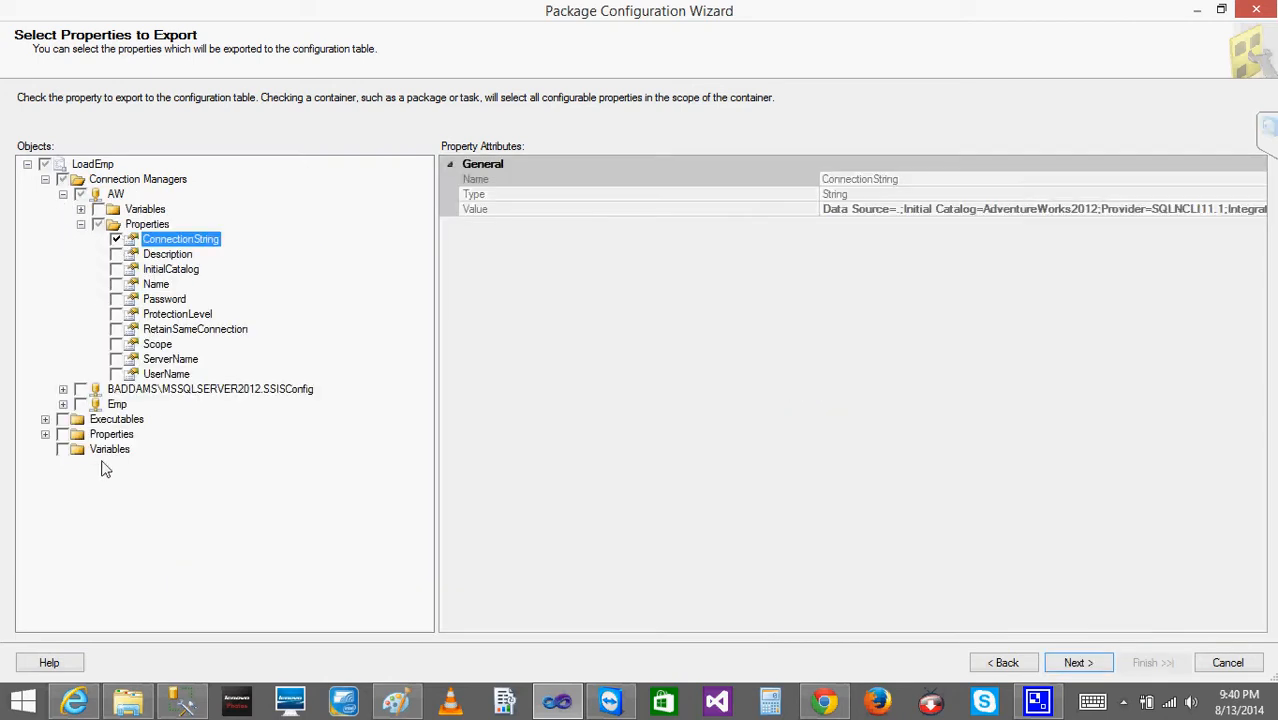
Mark the ConnectionString property of the Emp connection manager for export to the configuration table.
{"action": "left_click", "coordinate": [63, 404]}
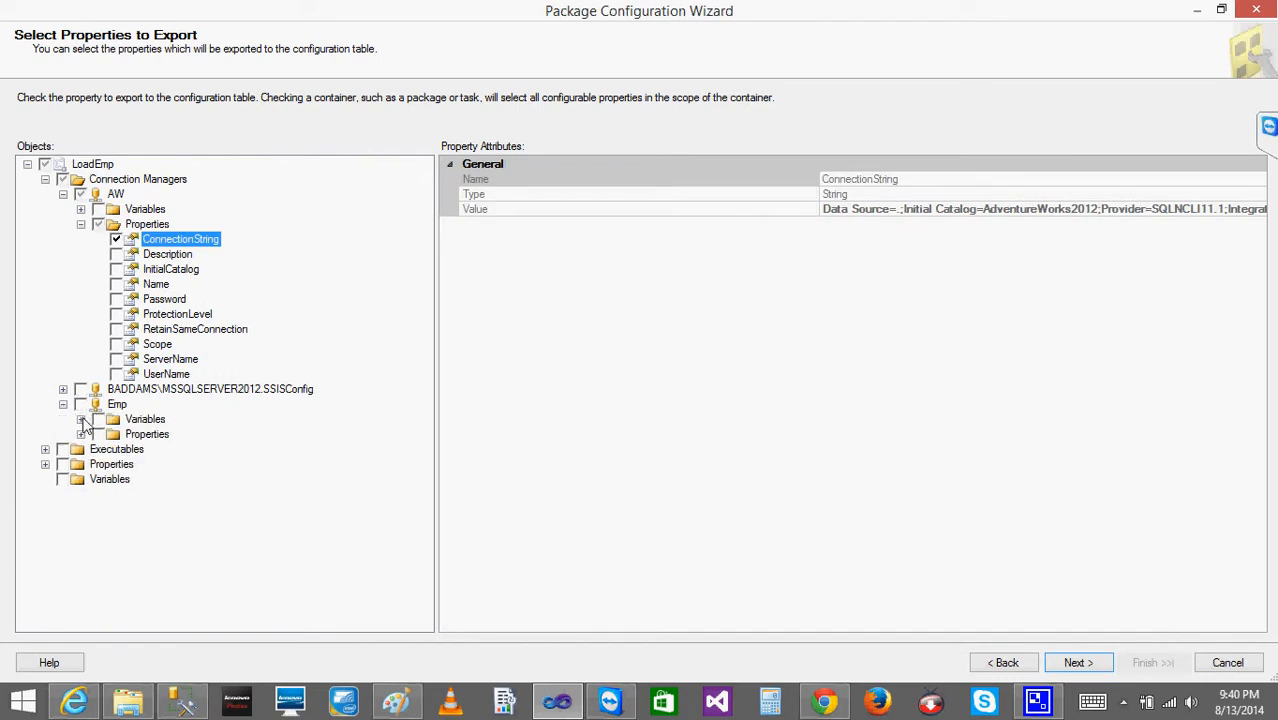
{"action": "left_click", "coordinate": [81, 434]}
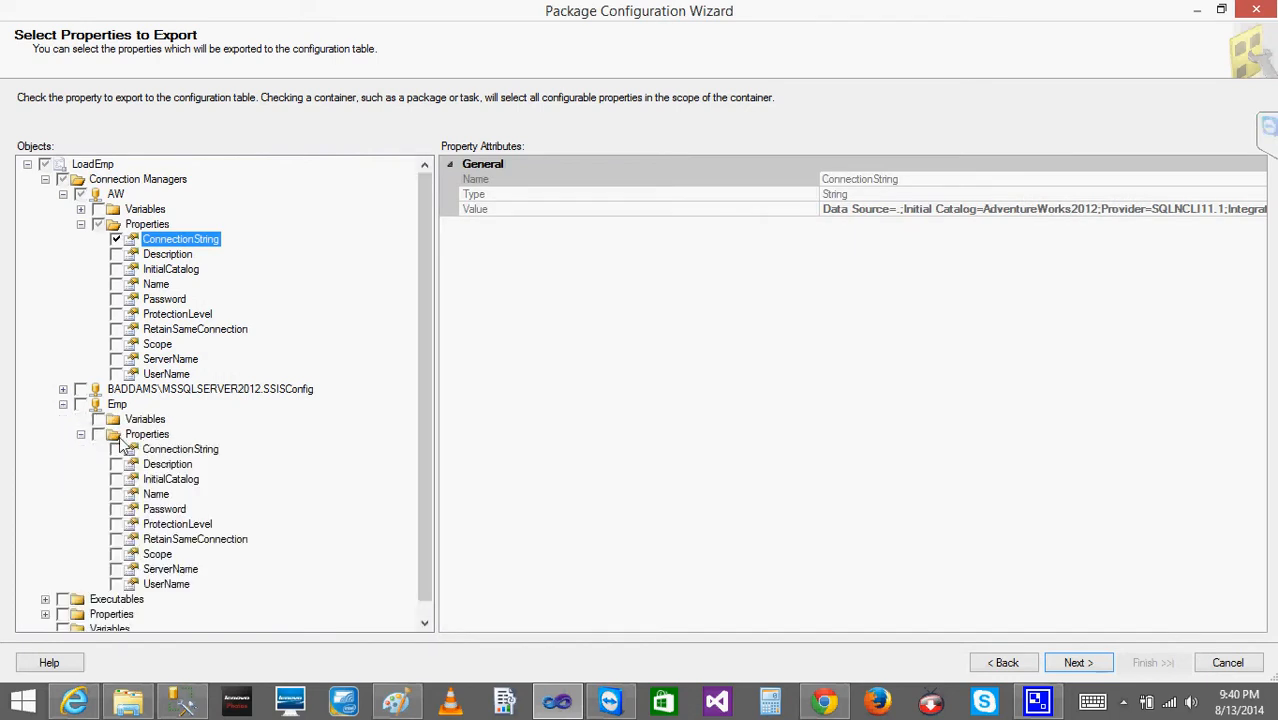
{"action": "left_click", "coordinate": [117, 450]}
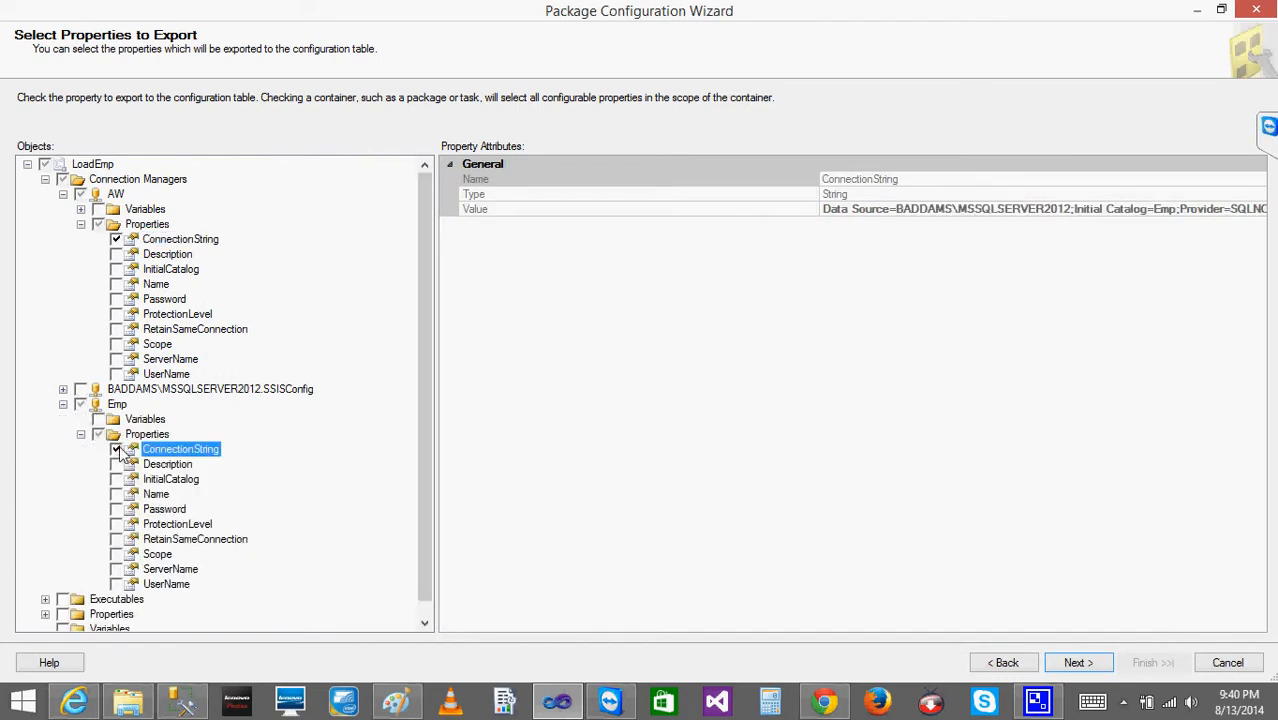
Complete the wizard with the configuration name Configuration 1 and close the package configurations organizer.
{"action": "left_click", "coordinate": [1078, 662]}
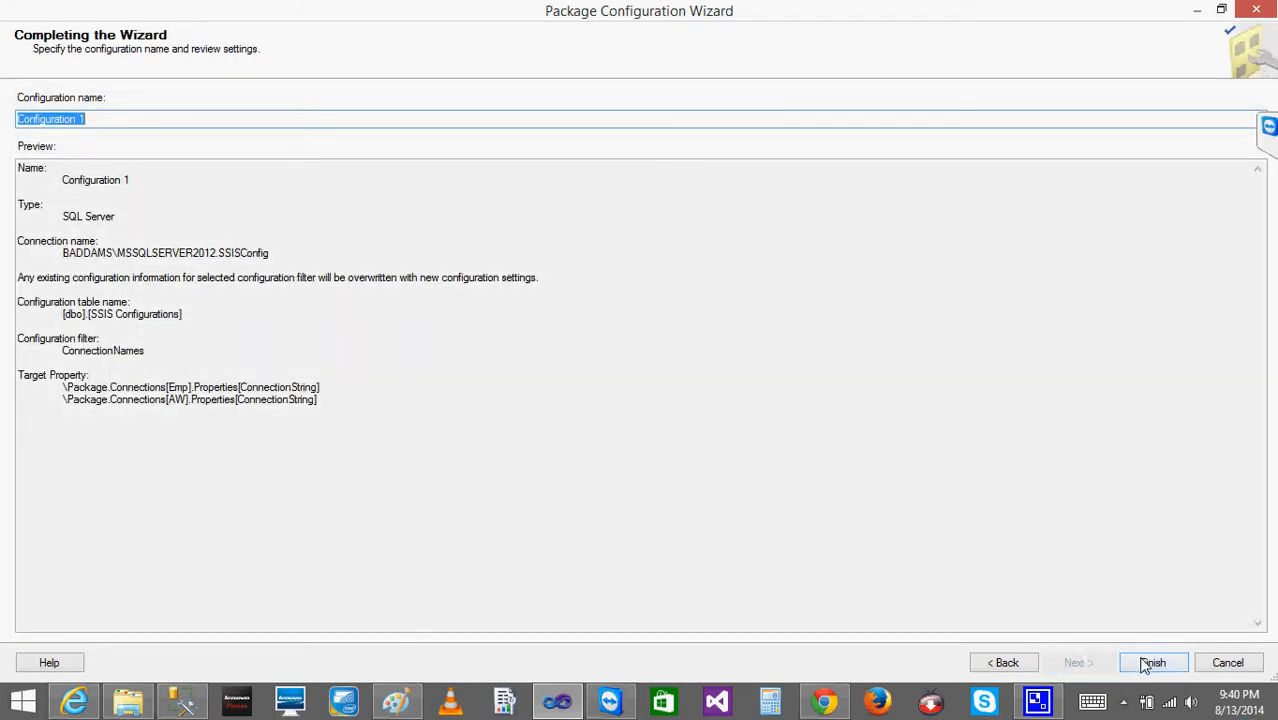
{"action": "left_click", "coordinate": [1148, 663]}
{"action": "left_click", "coordinate": [800, 563]}
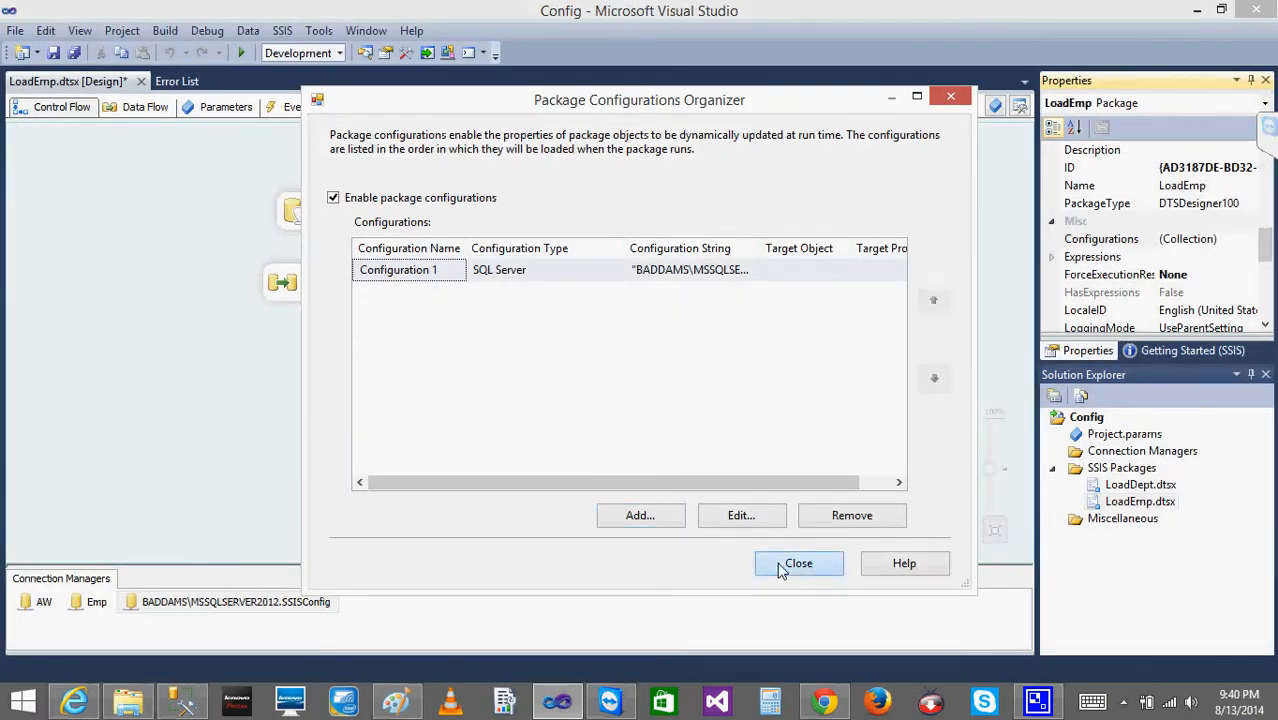
In SQL Server Management Studio, refresh the SSISConfig tables and query the top 1000 rows of dbo.SSIS Configurations.
{"action": "left_click", "coordinate": [182, 700]}
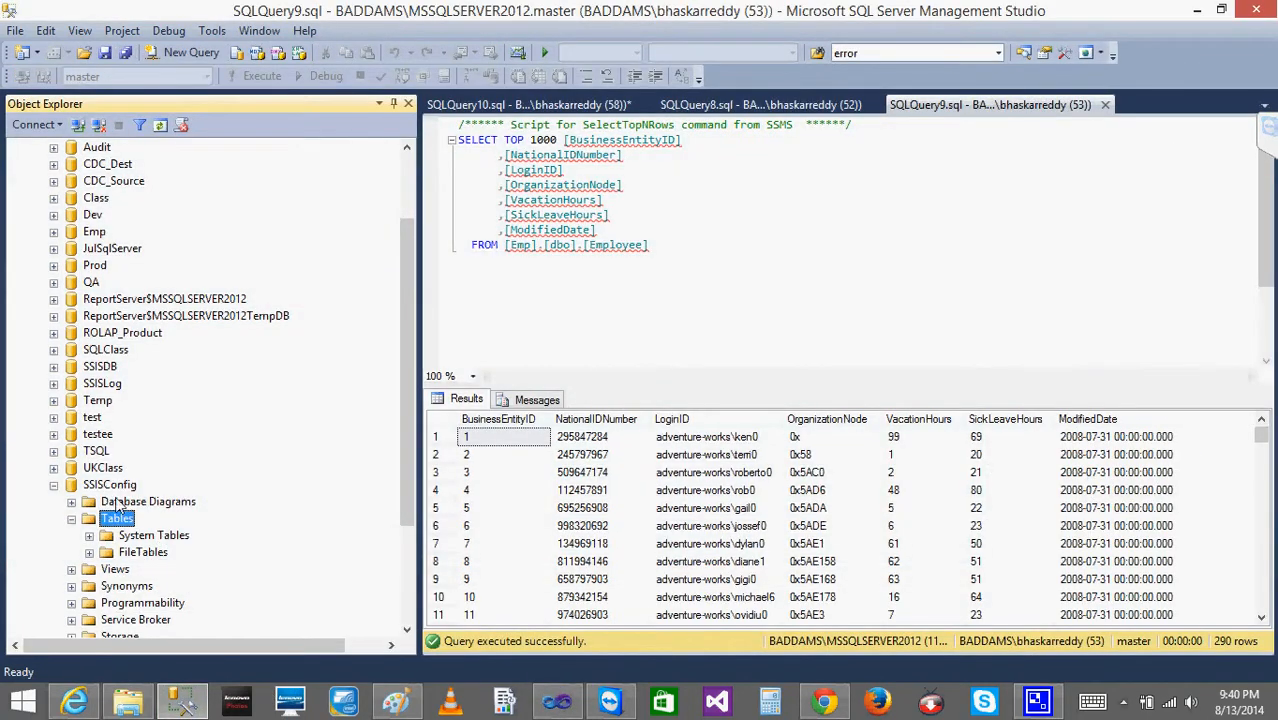
{"action": "right_click", "coordinate": [130, 501]}
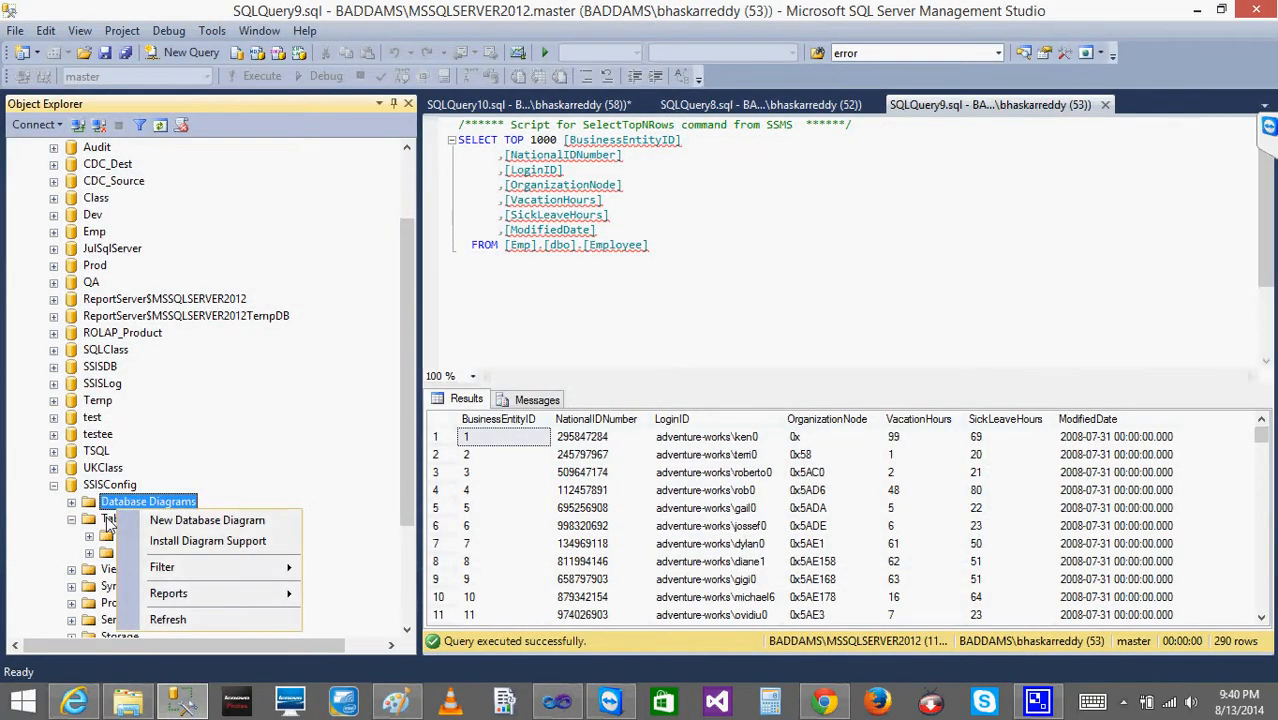
{"action": "right_click", "coordinate": [117, 518]}
{"action": "left_click", "coordinate": [164, 654]}
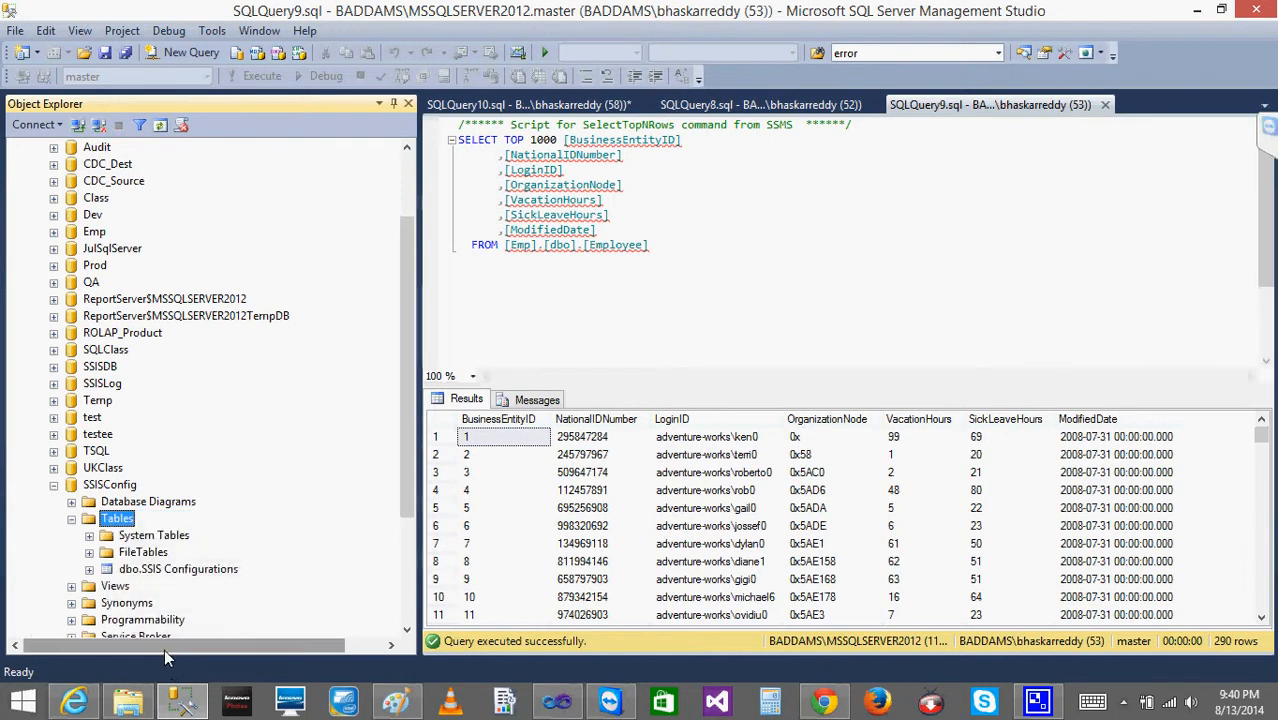
{"action": "right_click", "coordinate": [157, 570]}
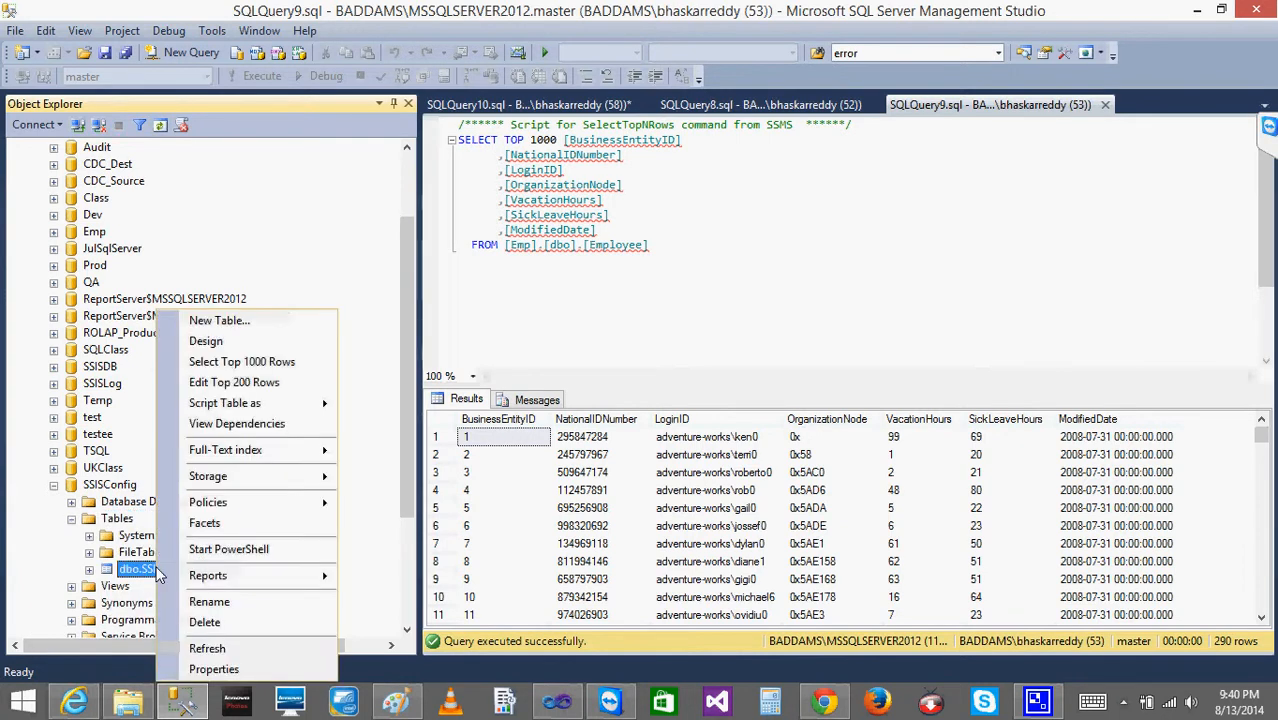
{"action": "left_click", "coordinate": [254, 362]}
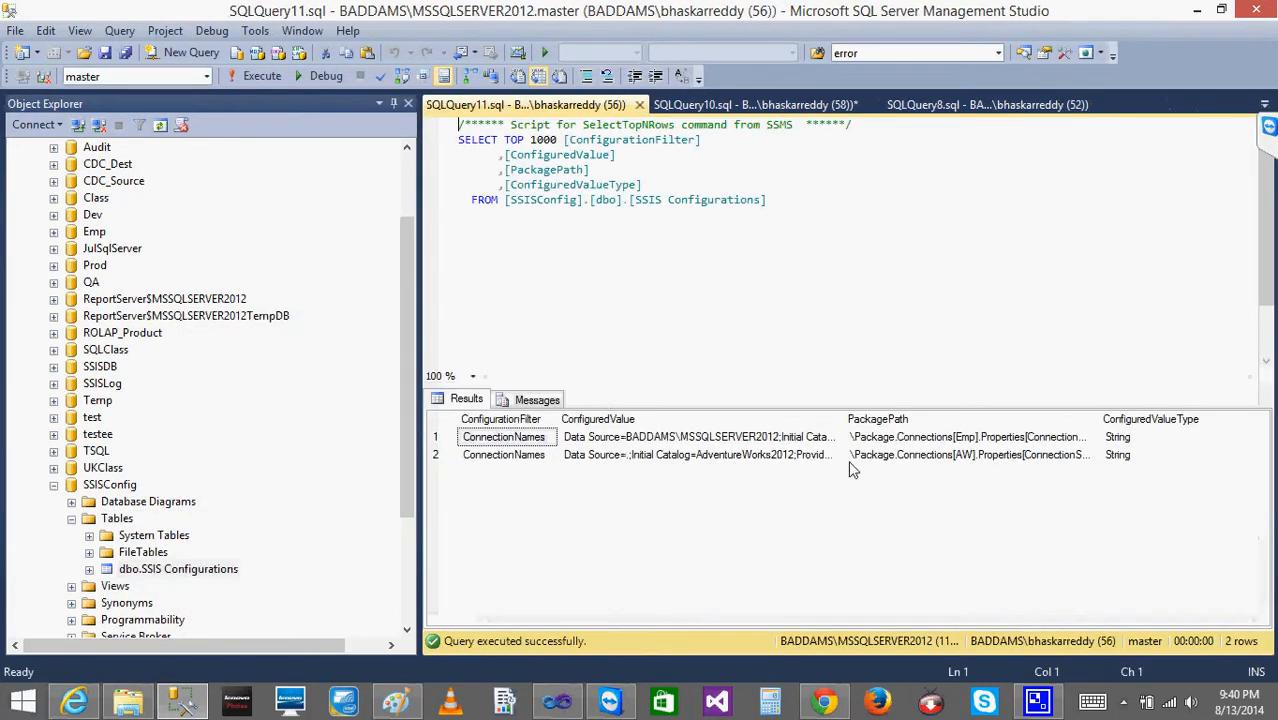
Widen the ConfiguredValue column and examine the filter and connection string stored in both result rows.
{"action": "left_click", "coordinate": [527, 442]}
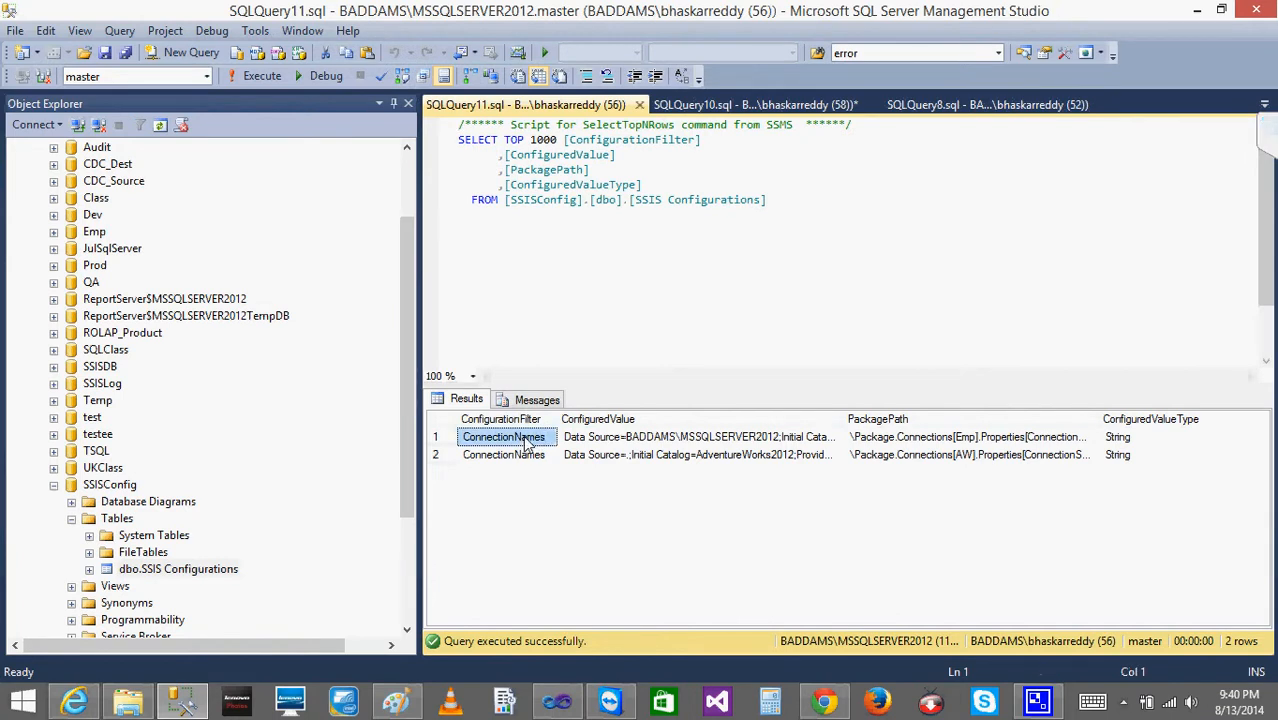
{"action": "left_click", "coordinate": [628, 443]}
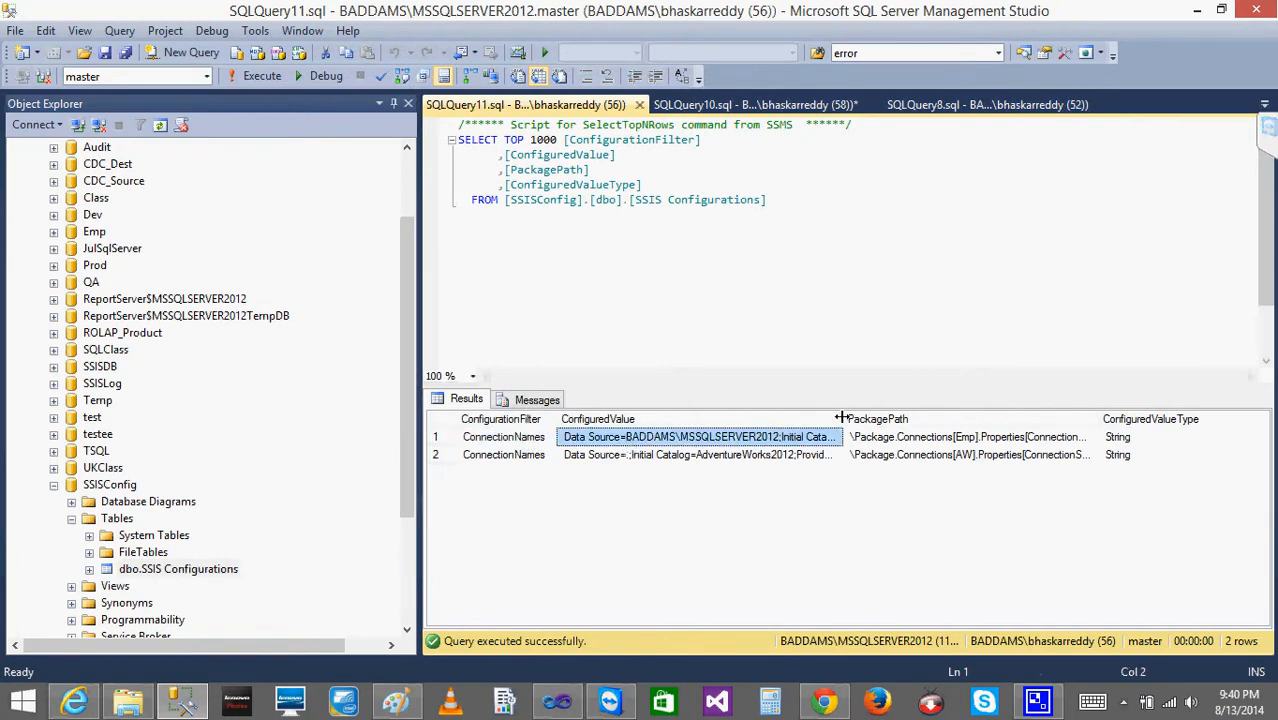
{"action": "left_click_drag", "start_coordinate": [841, 418], "coordinate": [1135, 418]}
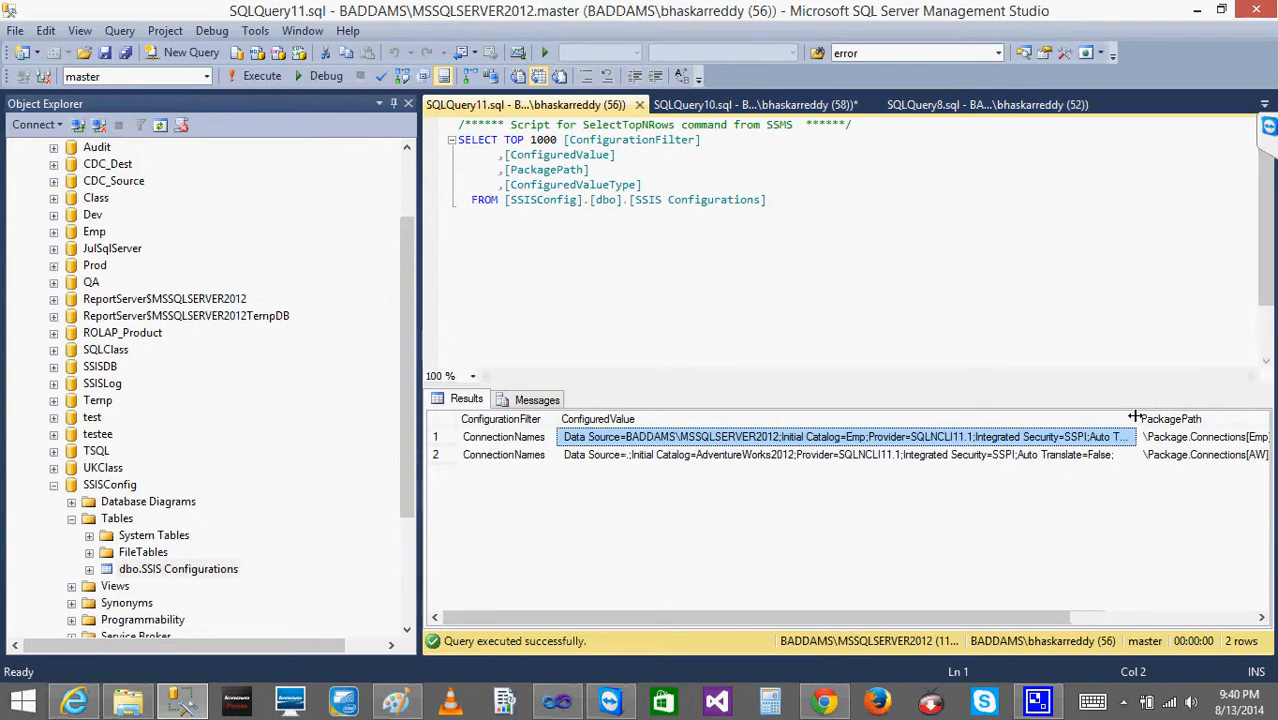
{"action": "left_click", "coordinate": [706, 457]}
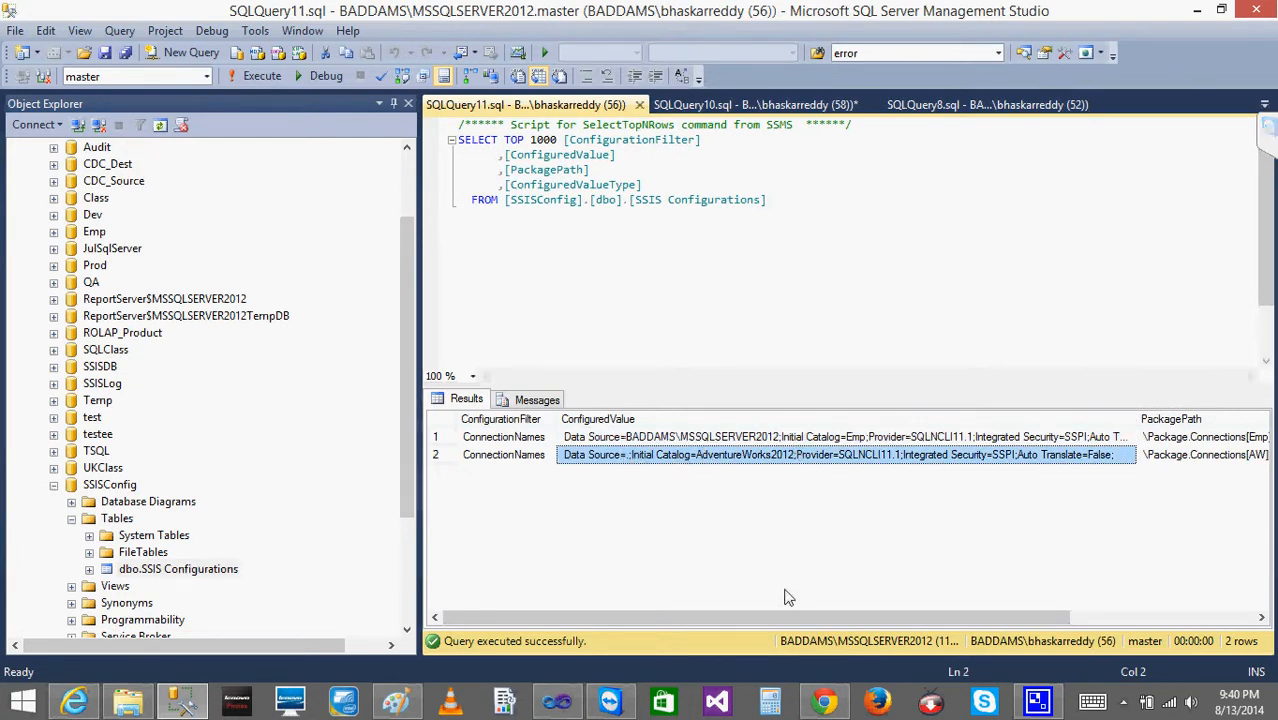
{"action": "left_click_drag", "start_coordinate": [742, 610], "coordinate": [1127, 626]}
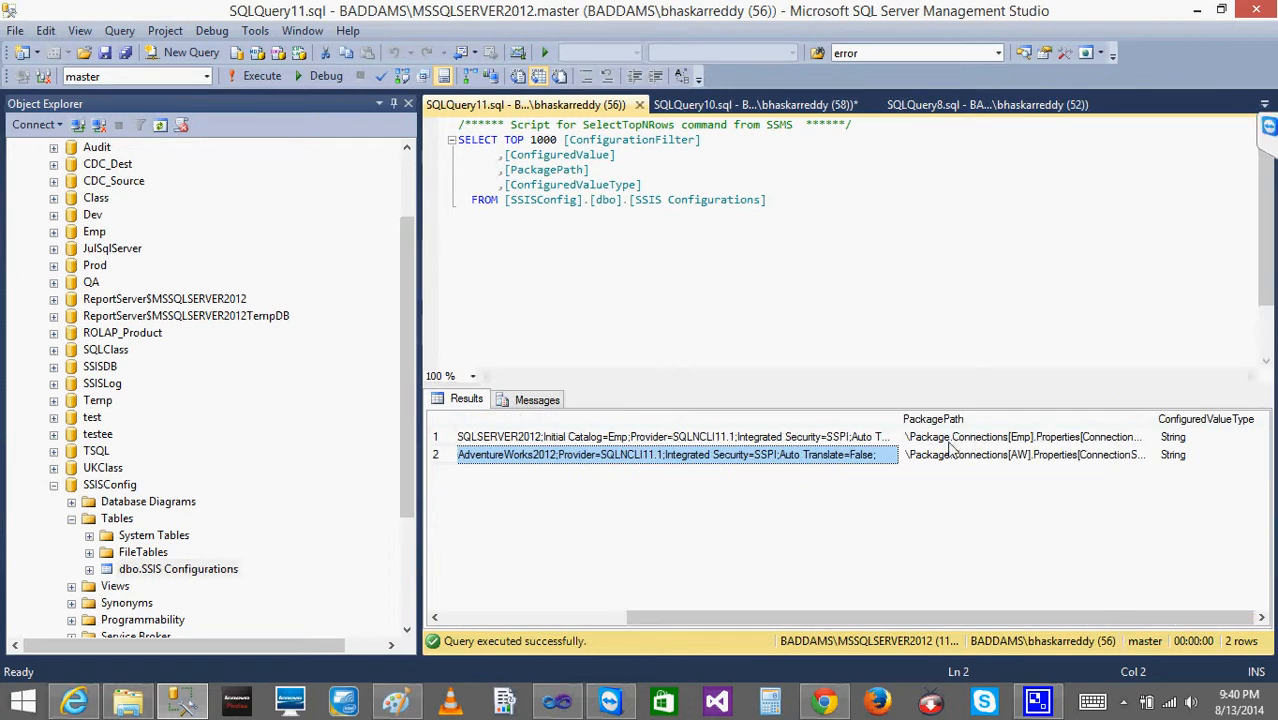
Open SSISConfig.dtsConfig from the Desktop and examine its package path entry for the Emp connection string.
{"action": "left_click", "coordinate": [127, 705]}
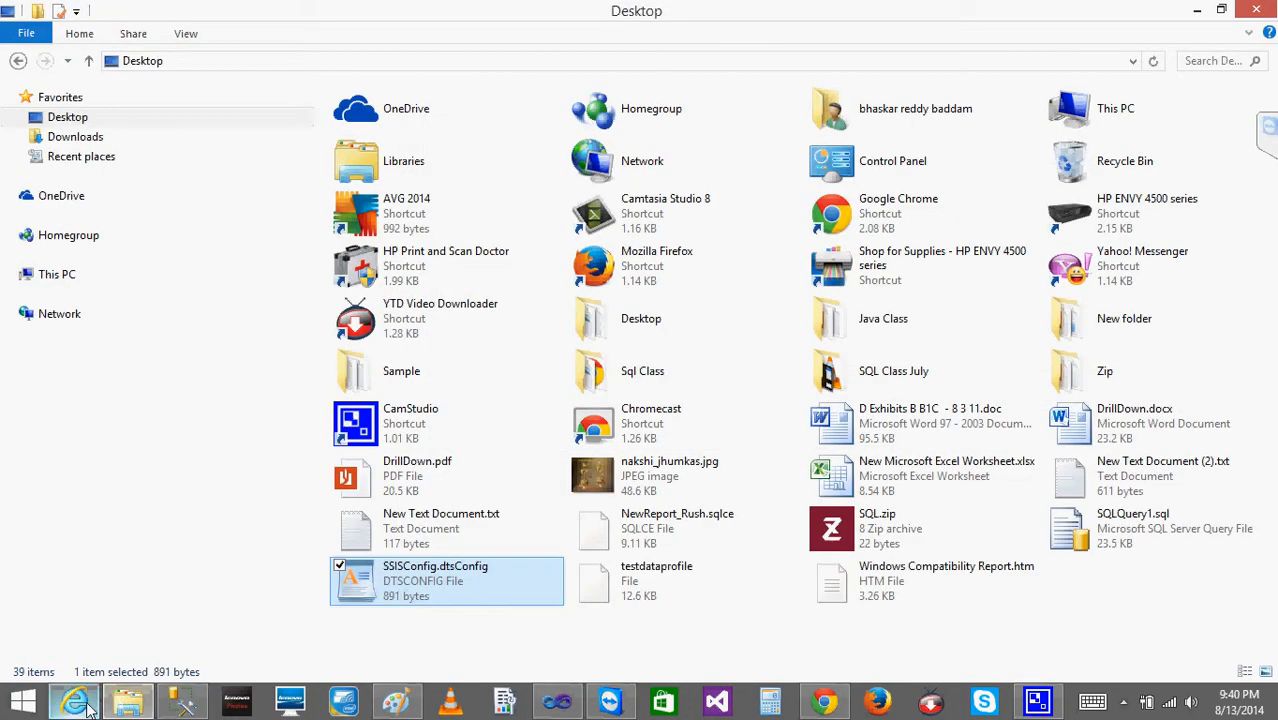
{"action": "double_click", "coordinate": [430, 571]}
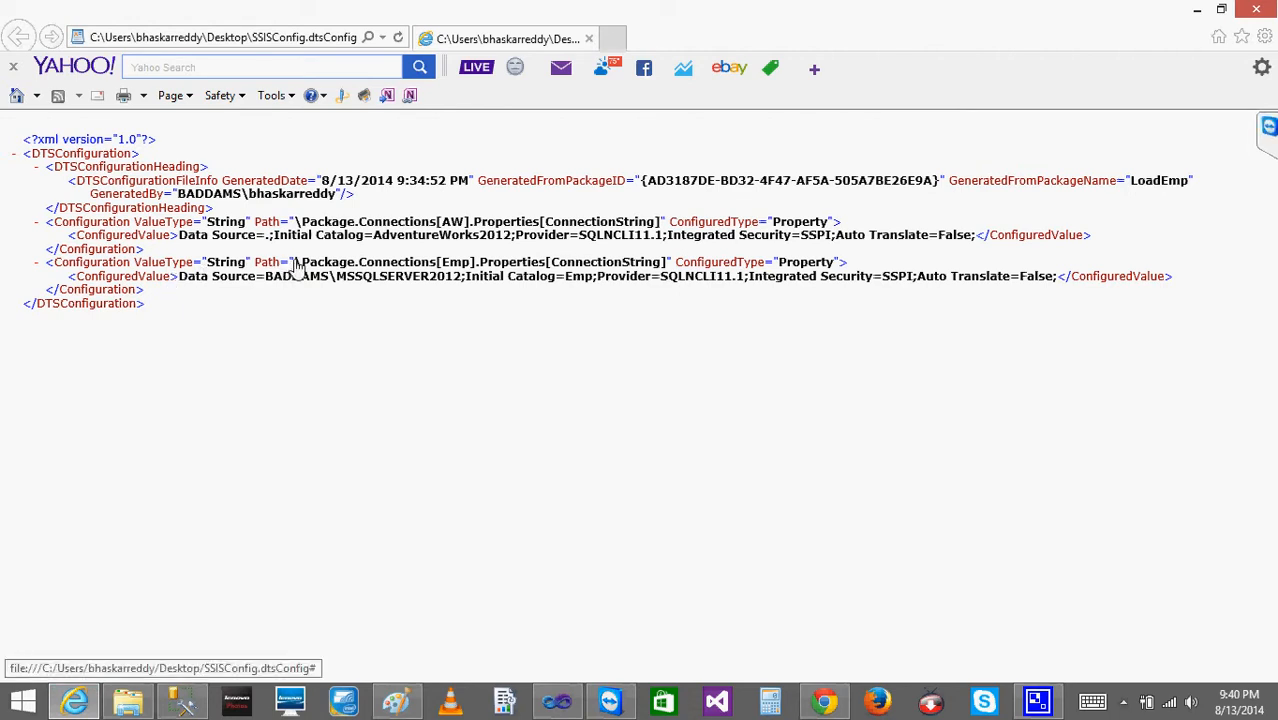
{"action": "left_click_drag", "start_coordinate": [297, 261], "coordinate": [324, 264]}
{"action": "left_click_drag", "start_coordinate": [774, 265], "coordinate": [545, 272]}
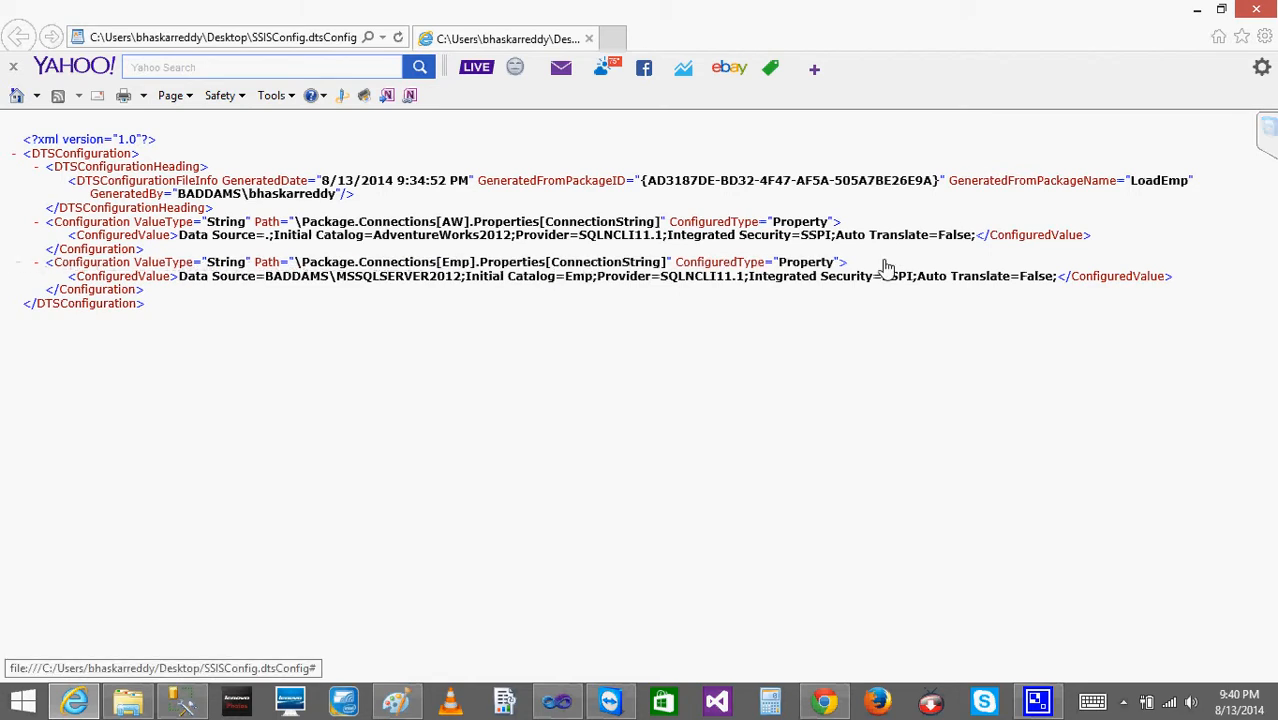
{"action": "left_click_drag", "start_coordinate": [843, 263], "coordinate": [736, 267]}
Return to the query results in Management Studio, widen the PackagePath column and compare the Emp and AW paths with their configured values.
{"action": "left_click", "coordinate": [182, 702]}
{"action": "left_click", "coordinate": [996, 437]}
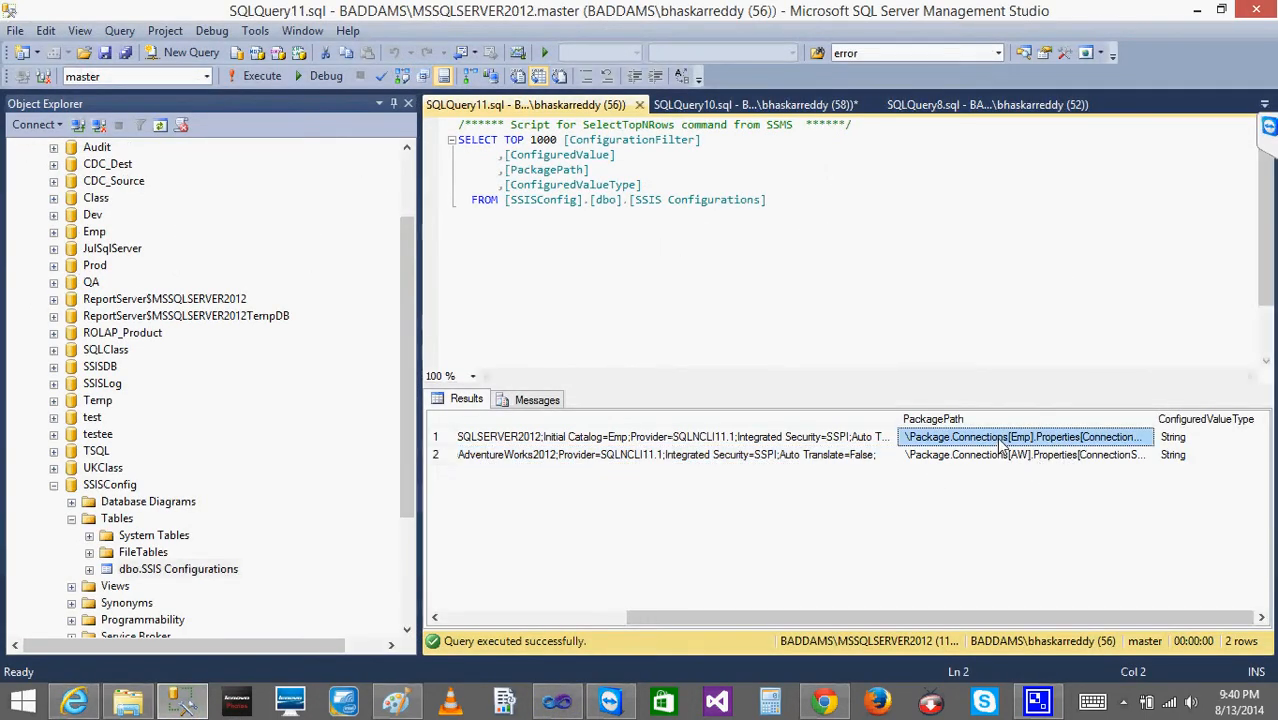
{"action": "left_click", "coordinate": [1016, 456]}
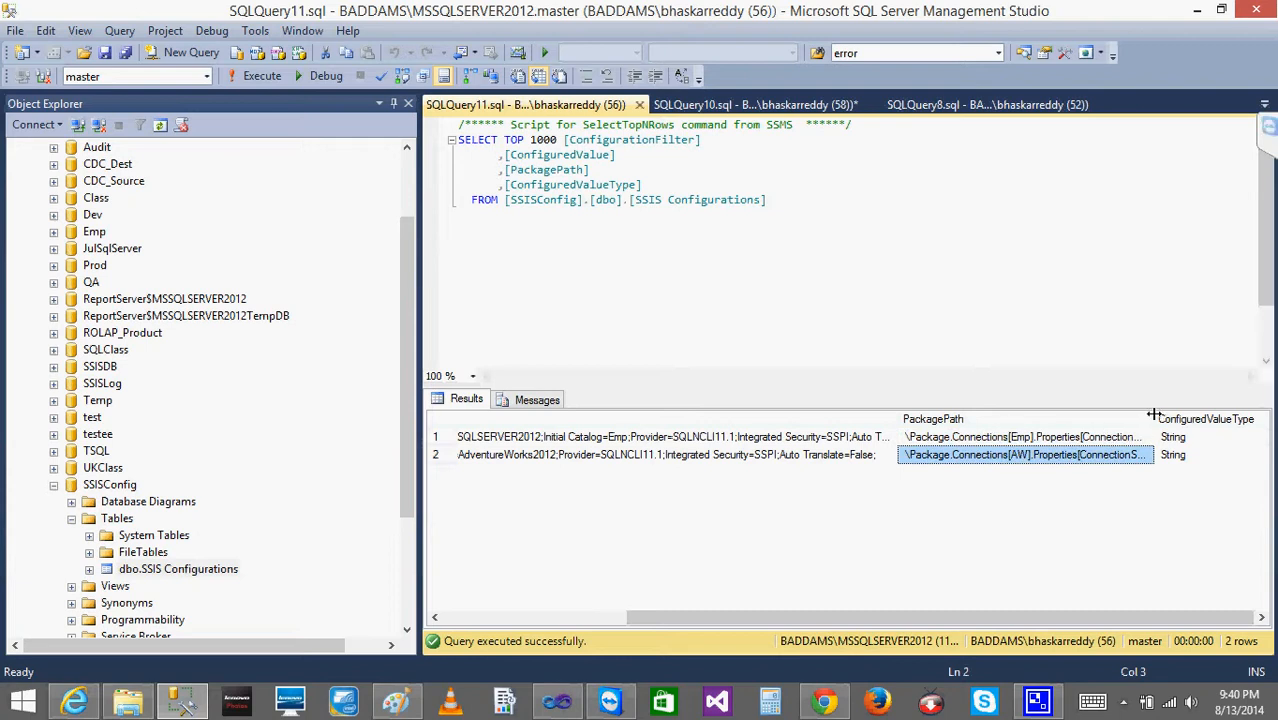
{"action": "left_click_drag", "start_coordinate": [1154, 414], "coordinate": [1220, 409]}
{"action": "left_click", "coordinate": [1142, 442]}
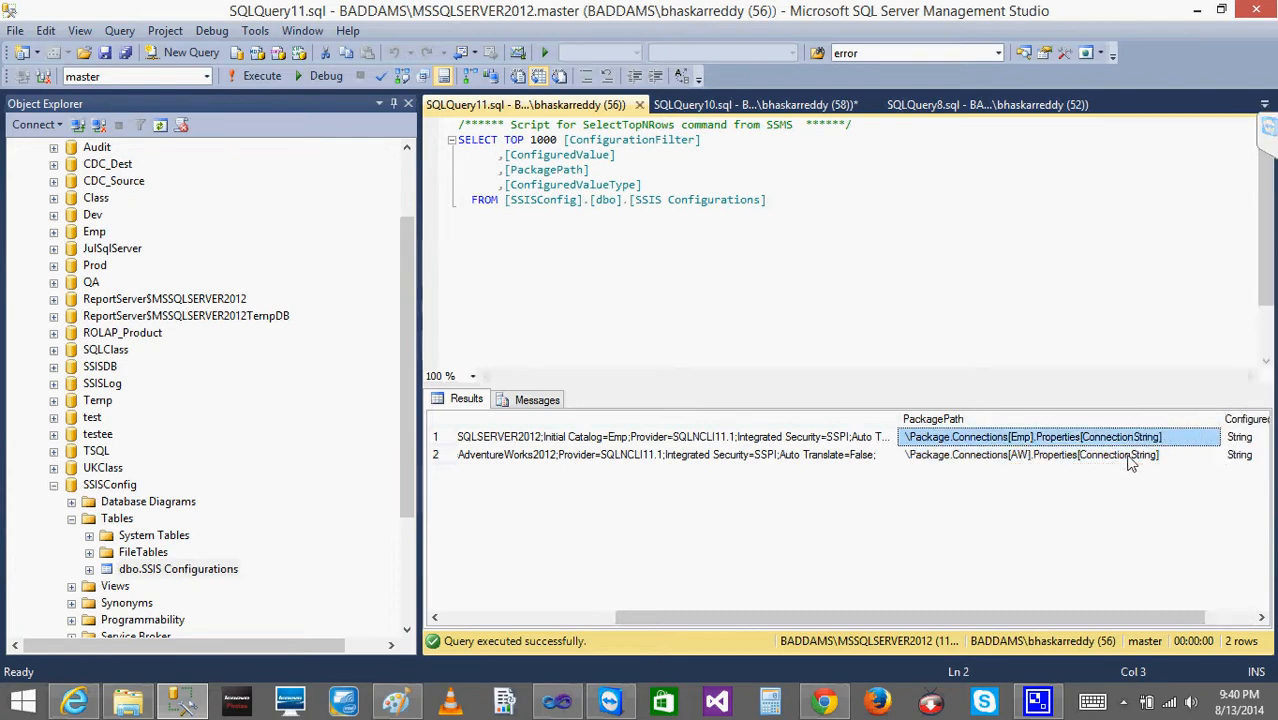
{"action": "left_click", "coordinate": [1130, 456]}
{"action": "left_click", "coordinate": [762, 458]}
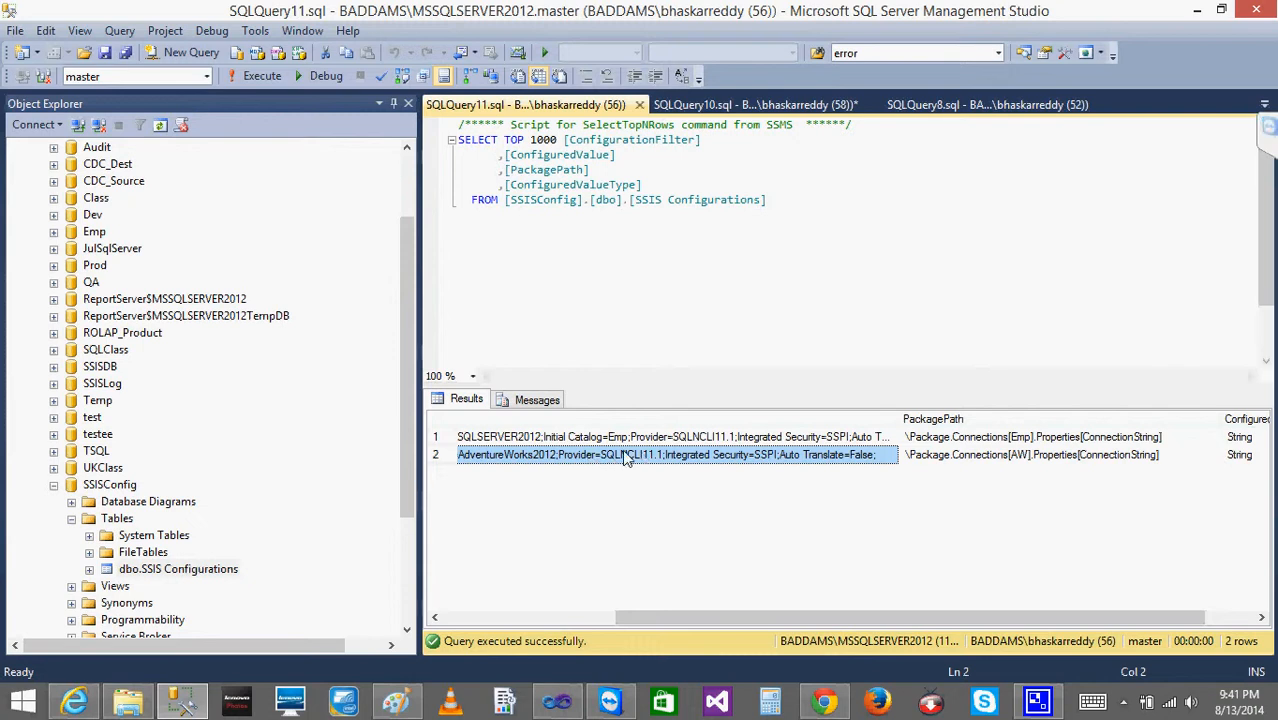
{"action": "left_click_drag", "start_coordinate": [783, 616], "coordinate": [488, 605]}
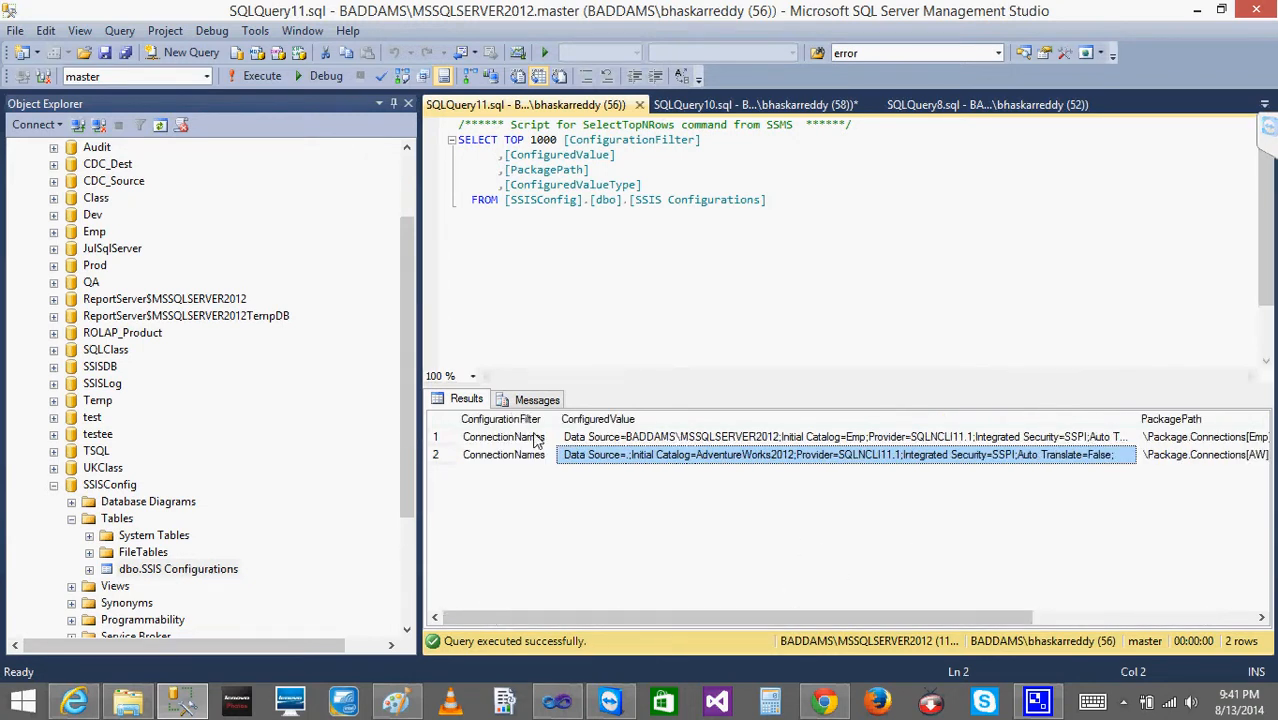
{"action": "left_click", "coordinate": [1183, 457]}
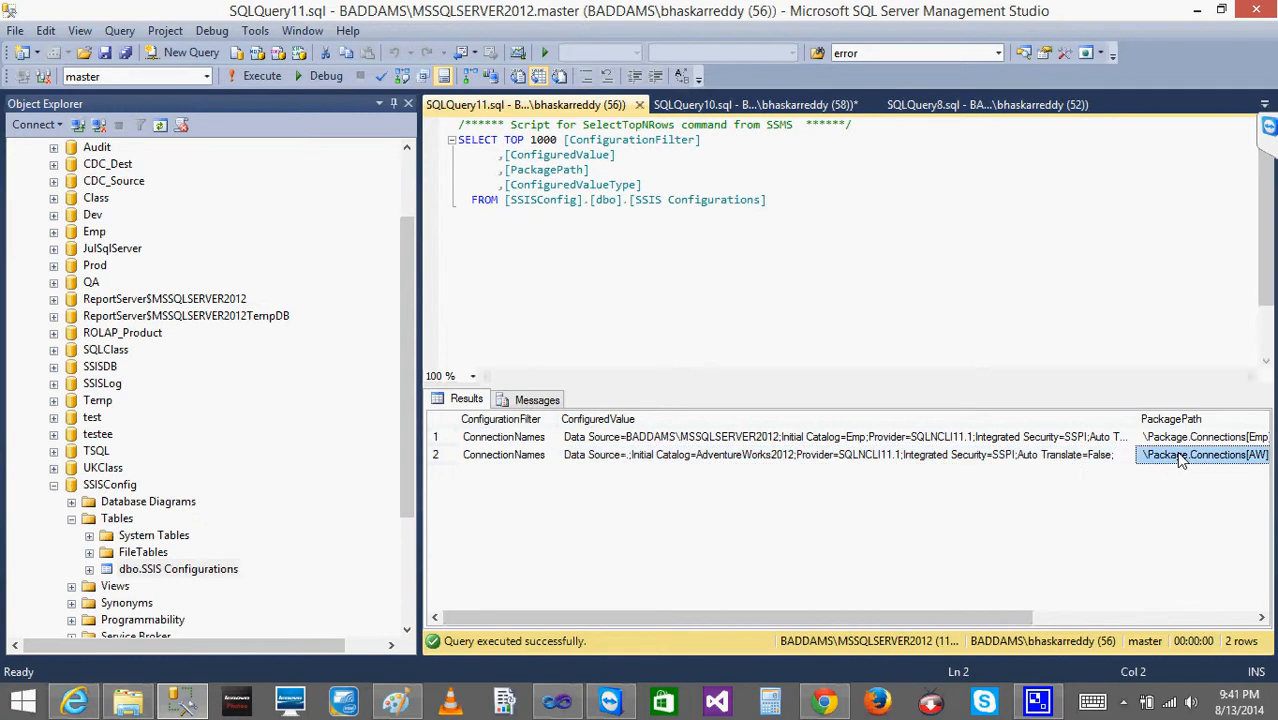
{"action": "left_click", "coordinate": [999, 462]}
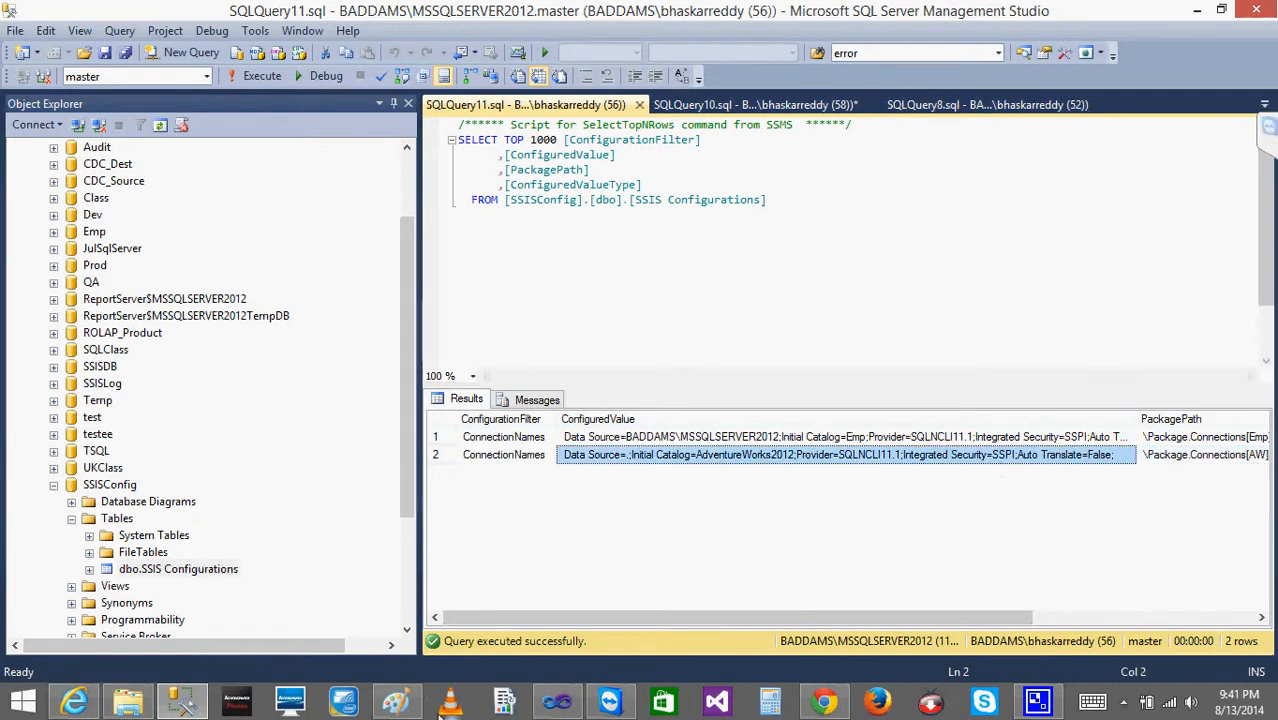
Close the SSIS Configurations query, minimize Management Studio and switch to the LoadEmp package in Visual Studio.
{"action": "left_click", "coordinate": [639, 104]}
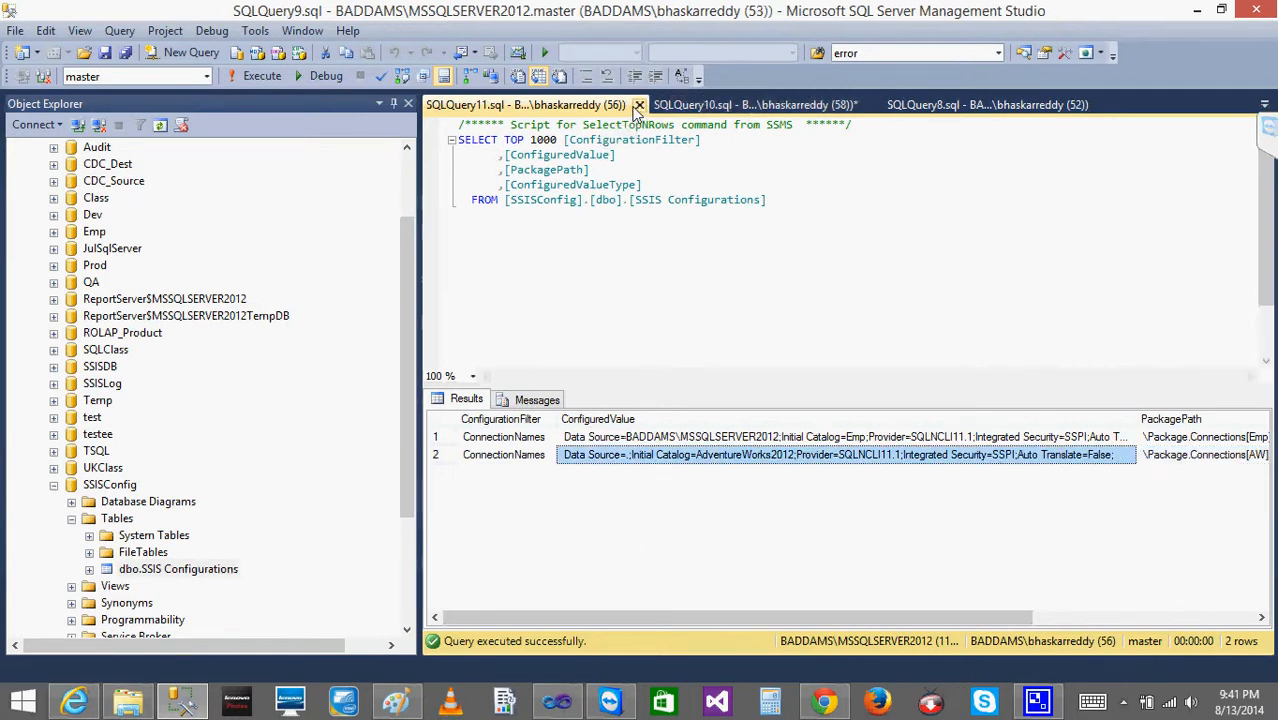
{"action": "left_click", "coordinate": [1195, 11]}
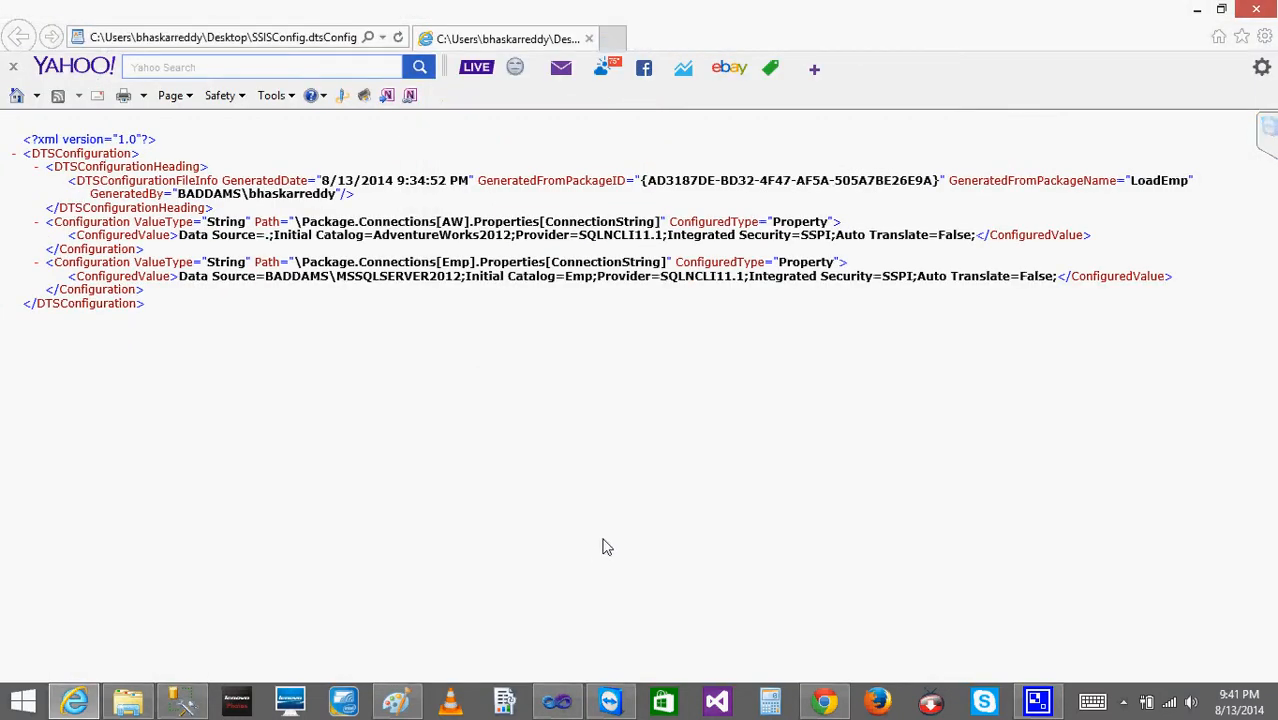
{"action": "left_click", "coordinate": [557, 703]}
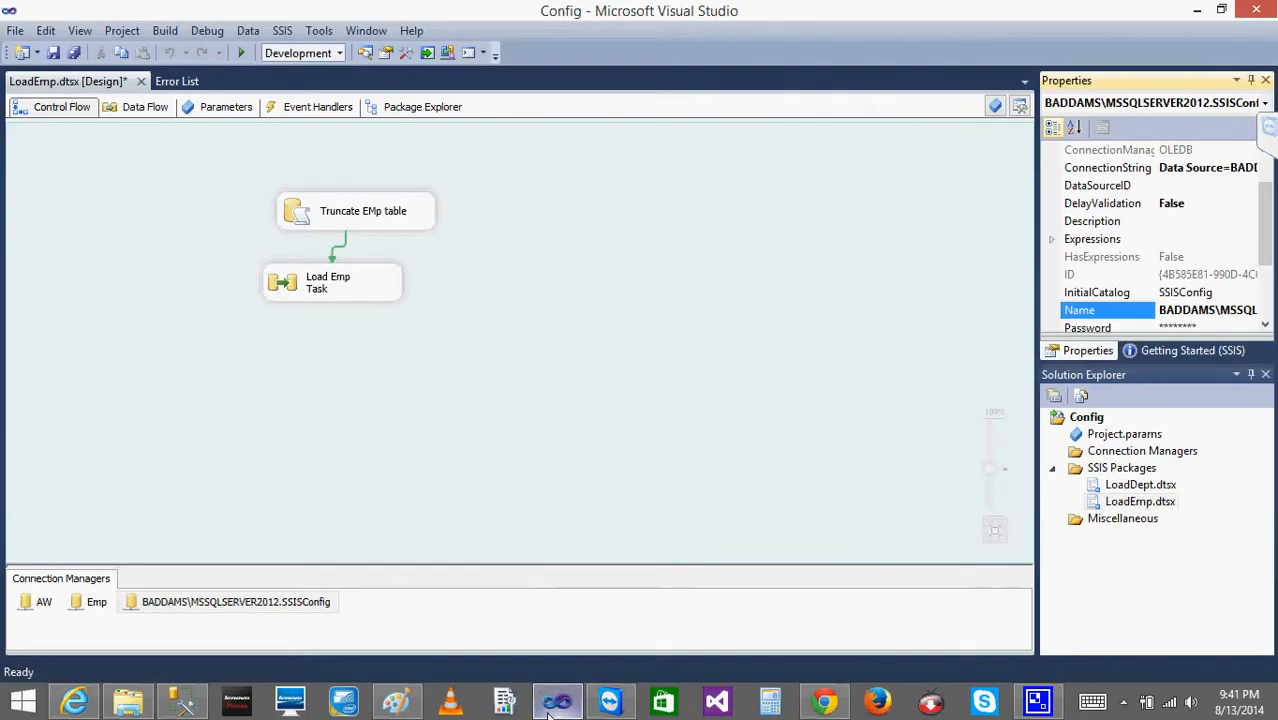
Review the properties of the SSISConfig, Emp and AW connection managers in the LoadEmp package.
{"action": "left_click", "coordinate": [207, 603]}
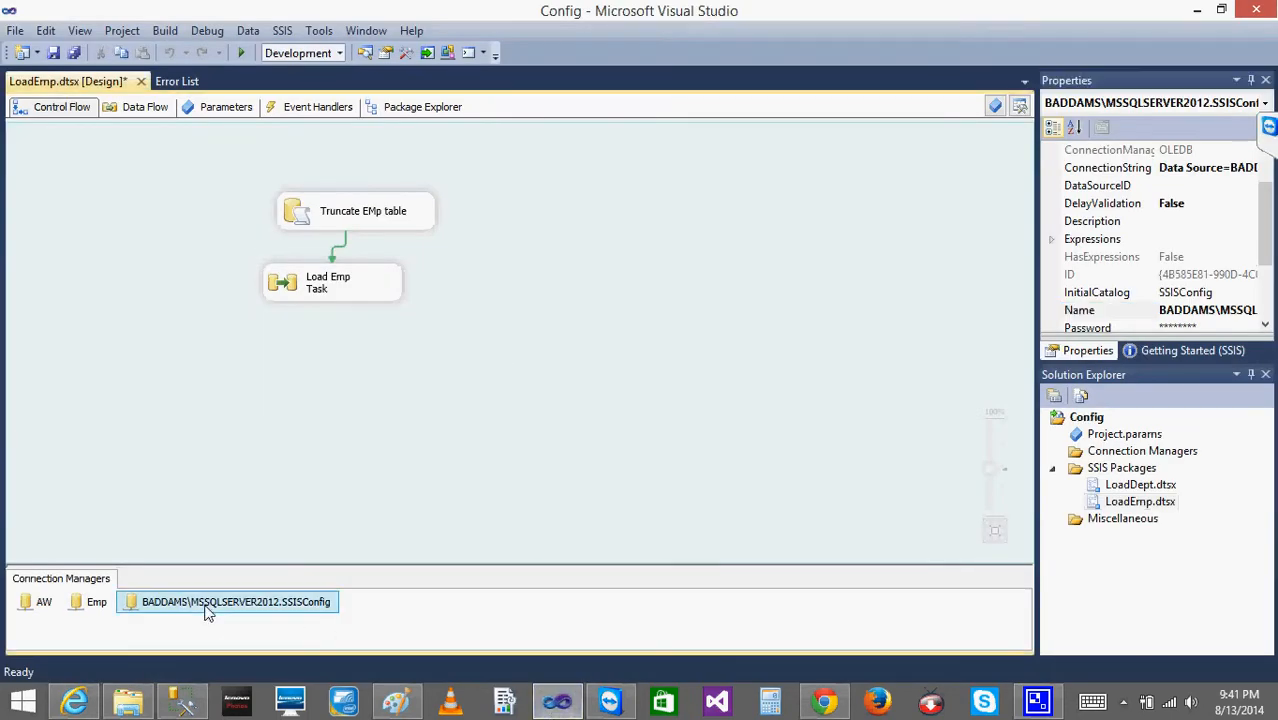
{"action": "left_click", "coordinate": [93, 603]}
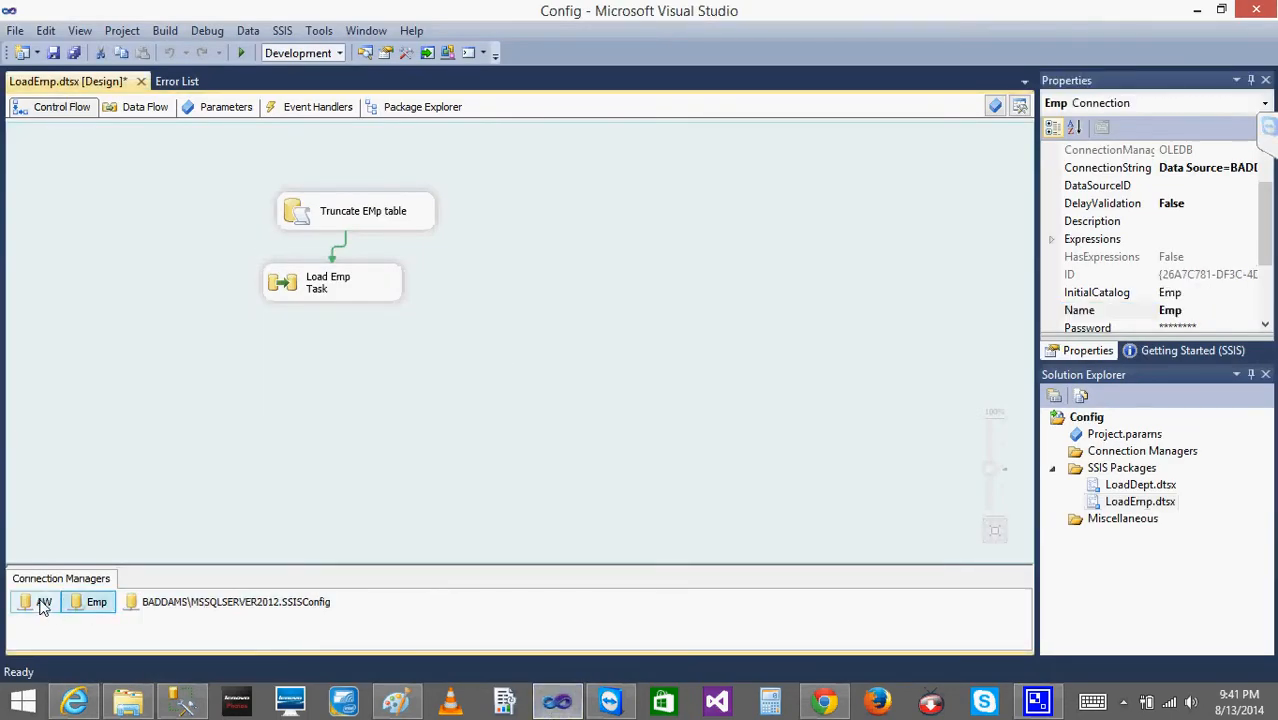
{"action": "left_click", "coordinate": [42, 602]}
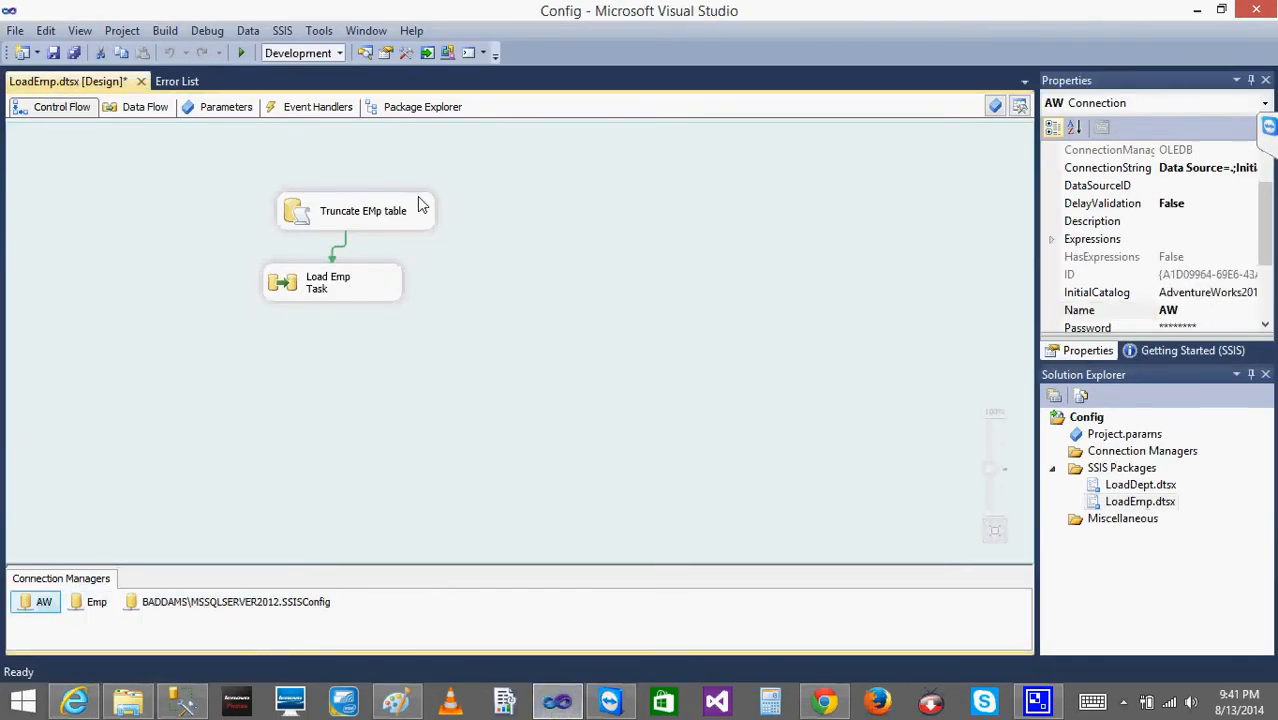
{"action": "left_click", "coordinate": [224, 608]}
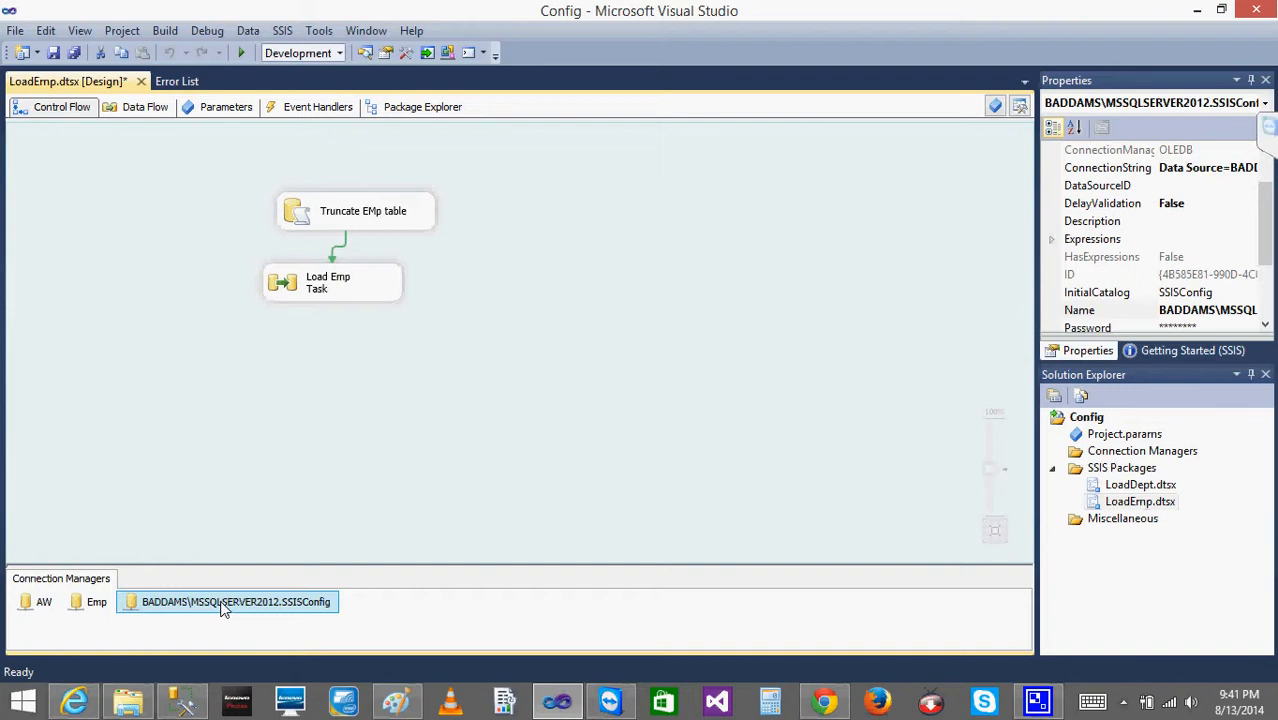
{"action": "left_click", "coordinate": [337, 497]}
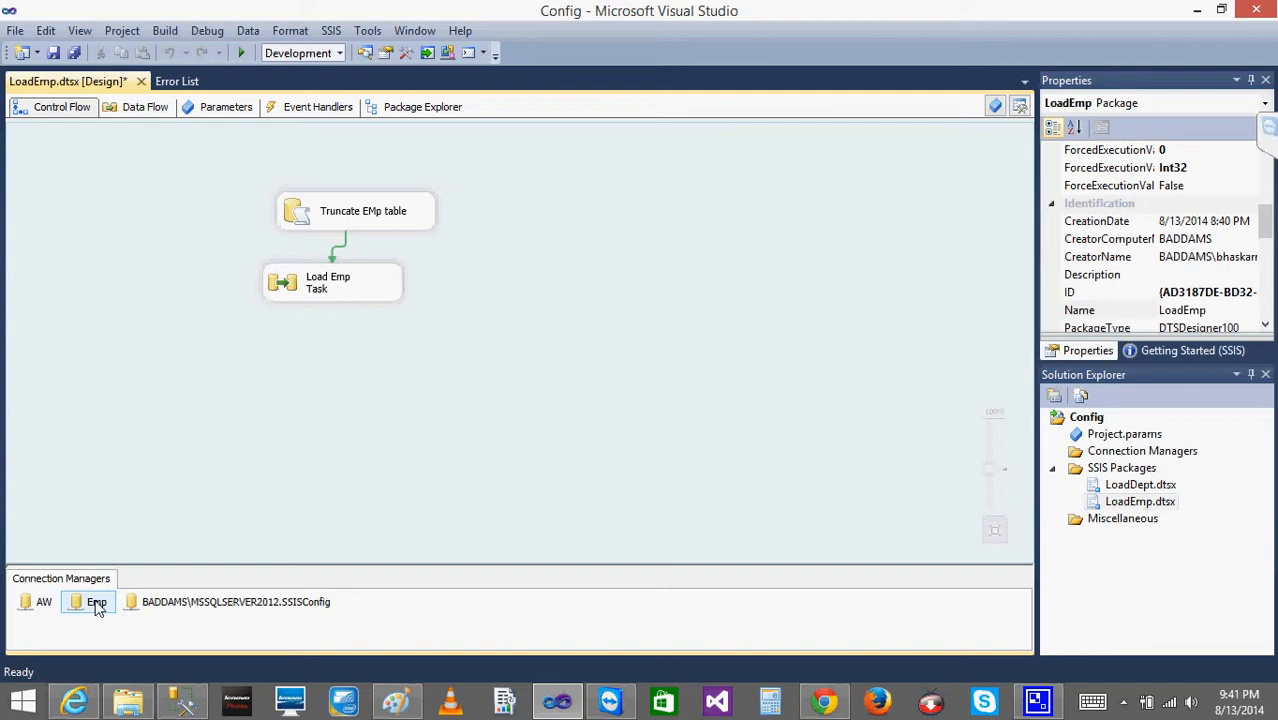
Check the server and database settings of the SSISConfig connection manager, then cancel without changes.
{"action": "left_click", "coordinate": [223, 608]}
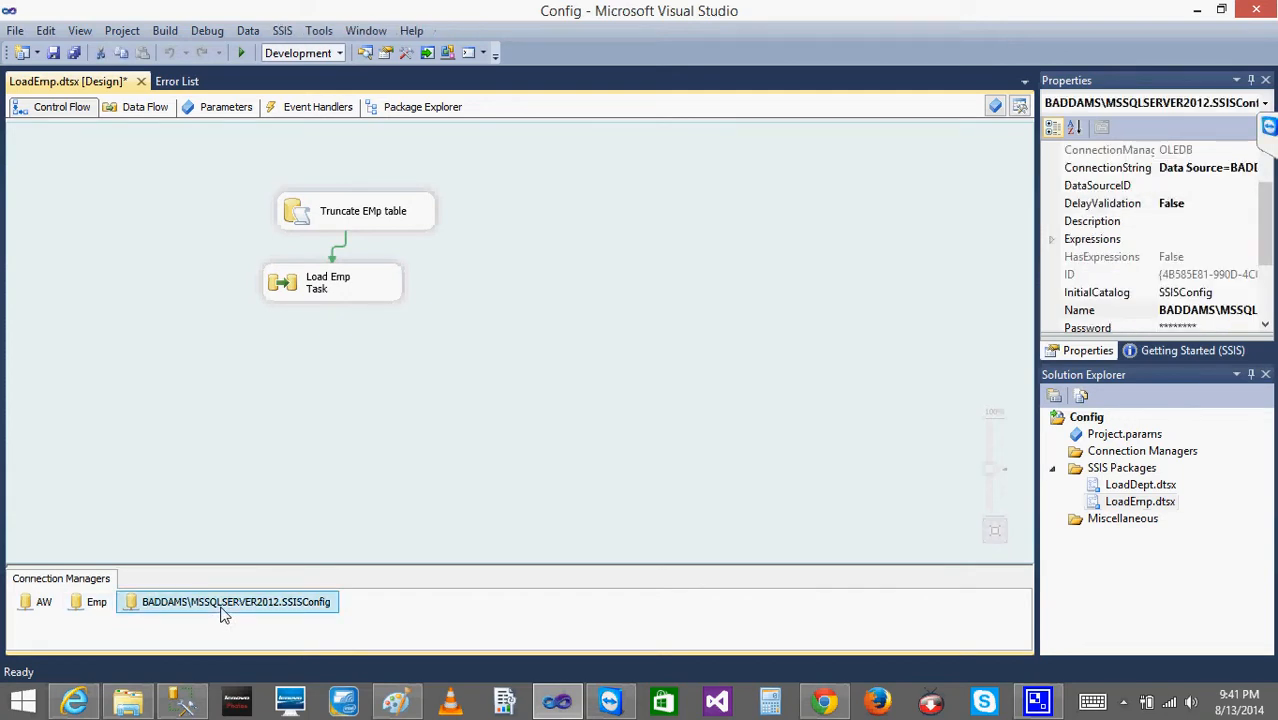
{"action": "double_click", "coordinate": [224, 608]}
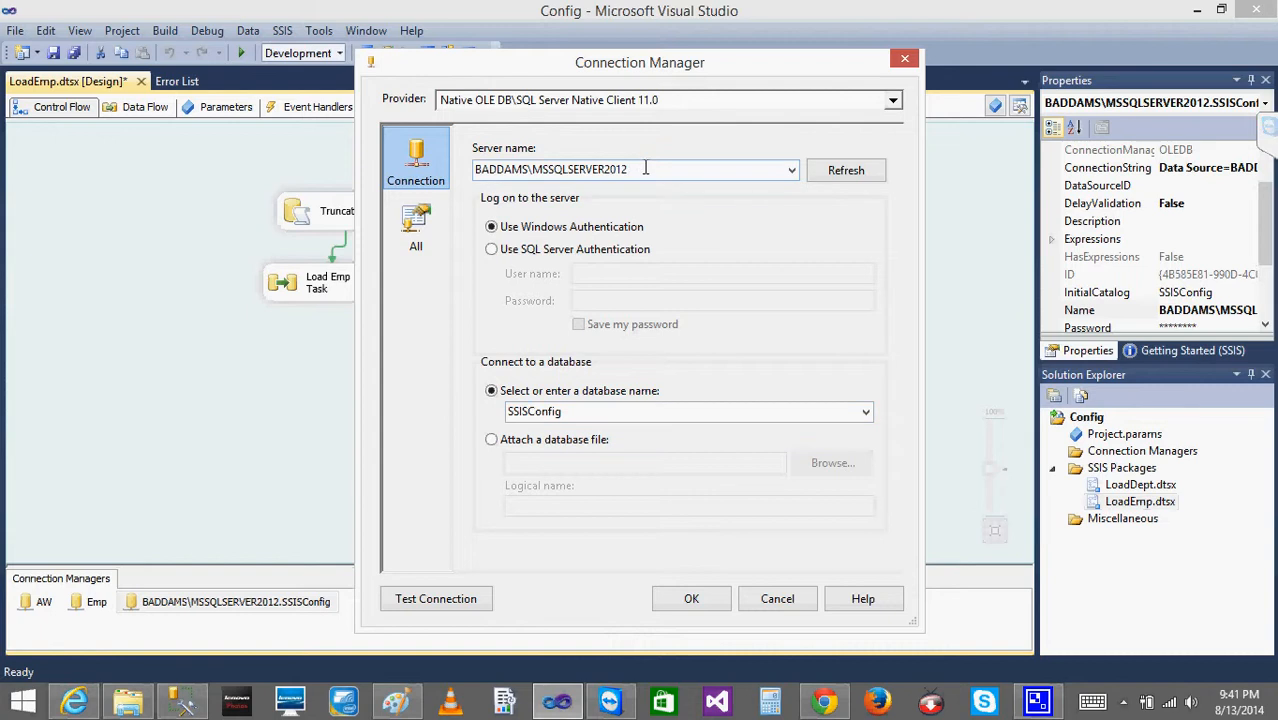
{"action": "left_click", "coordinate": [773, 599]}
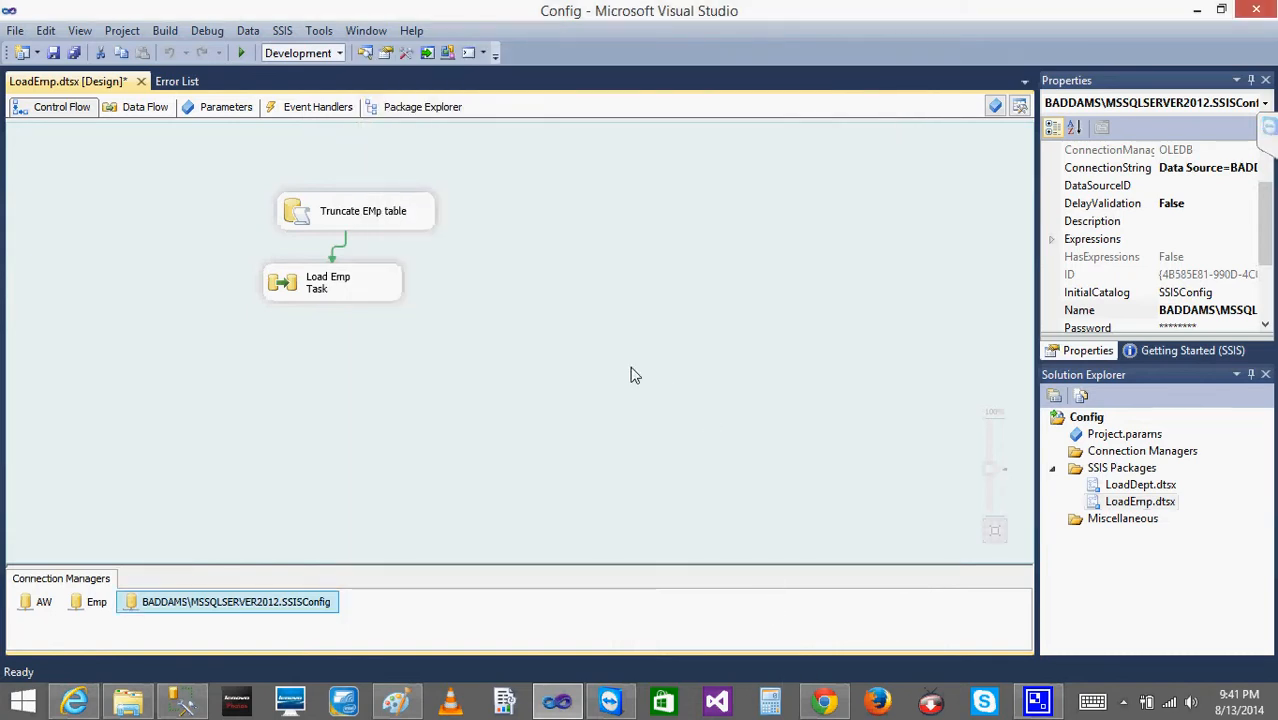
Close the LoadEmp.dtsx package designer and save its changes.
{"action": "left_click", "coordinate": [141, 81]}
{"action": "left_click", "coordinate": [620, 464]}
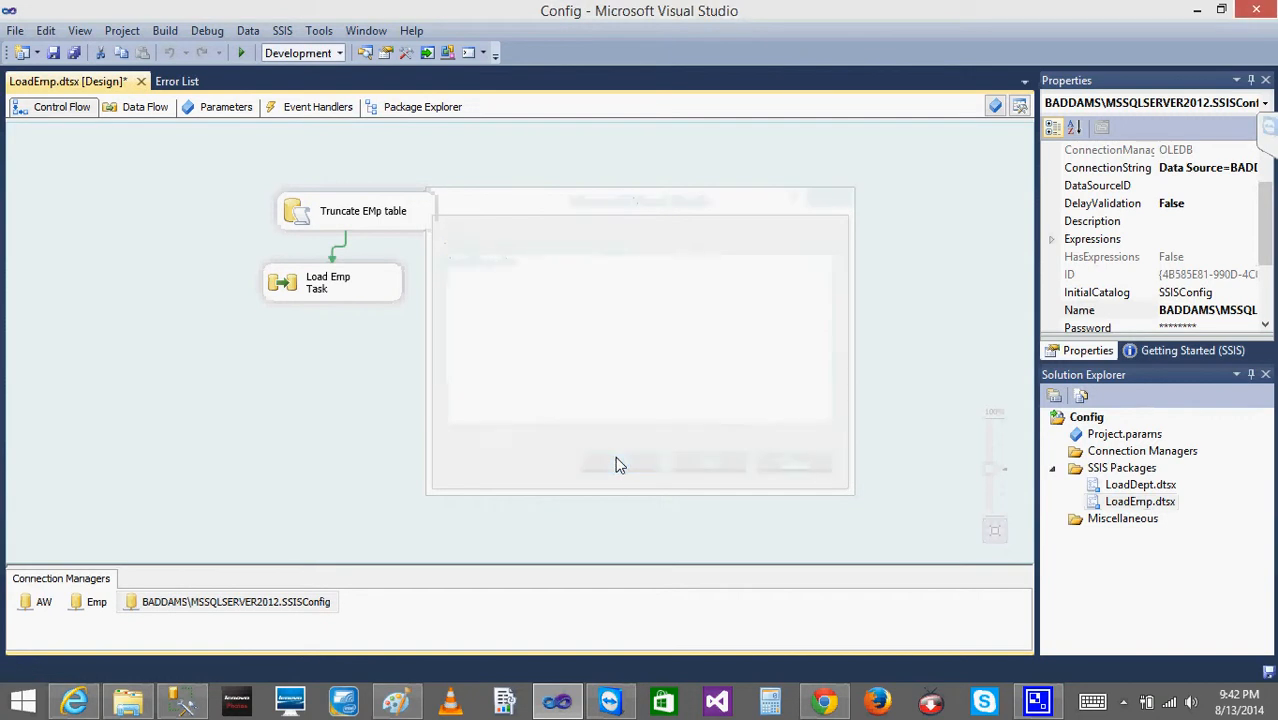
{"action": "left_click", "coordinate": [1123, 702]}
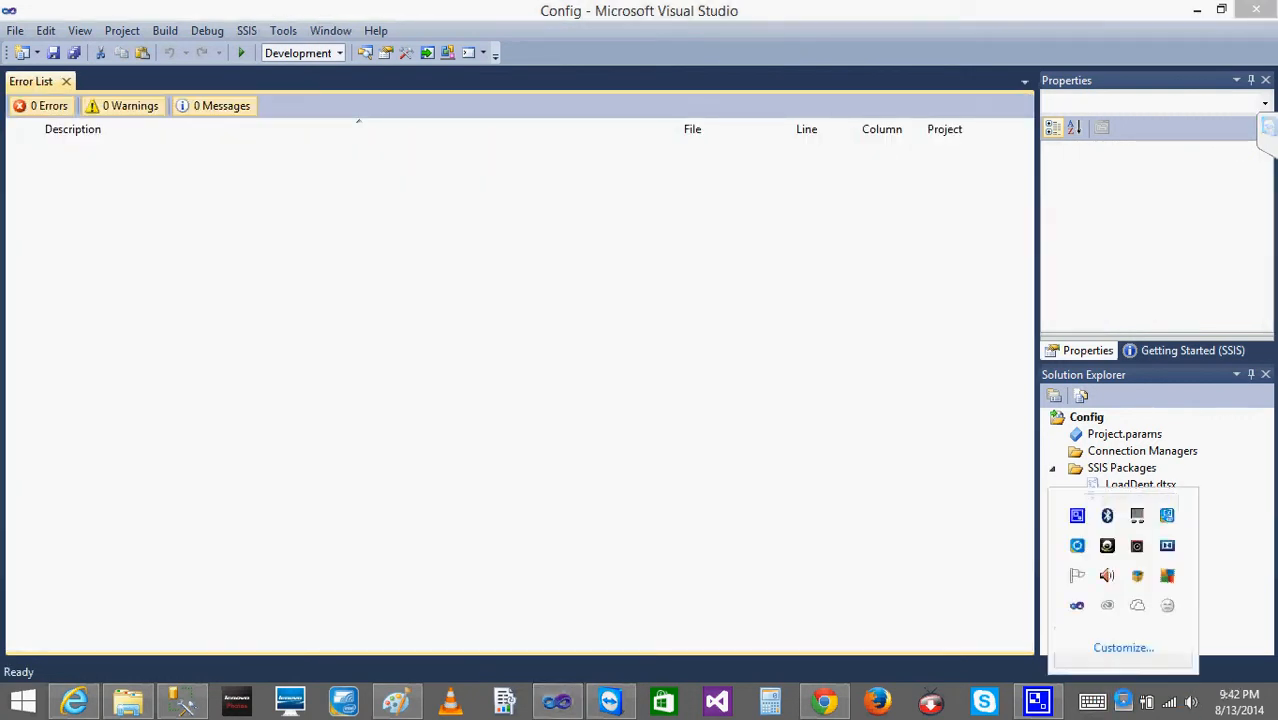
{"action": "right_click", "coordinate": [1077, 514]}
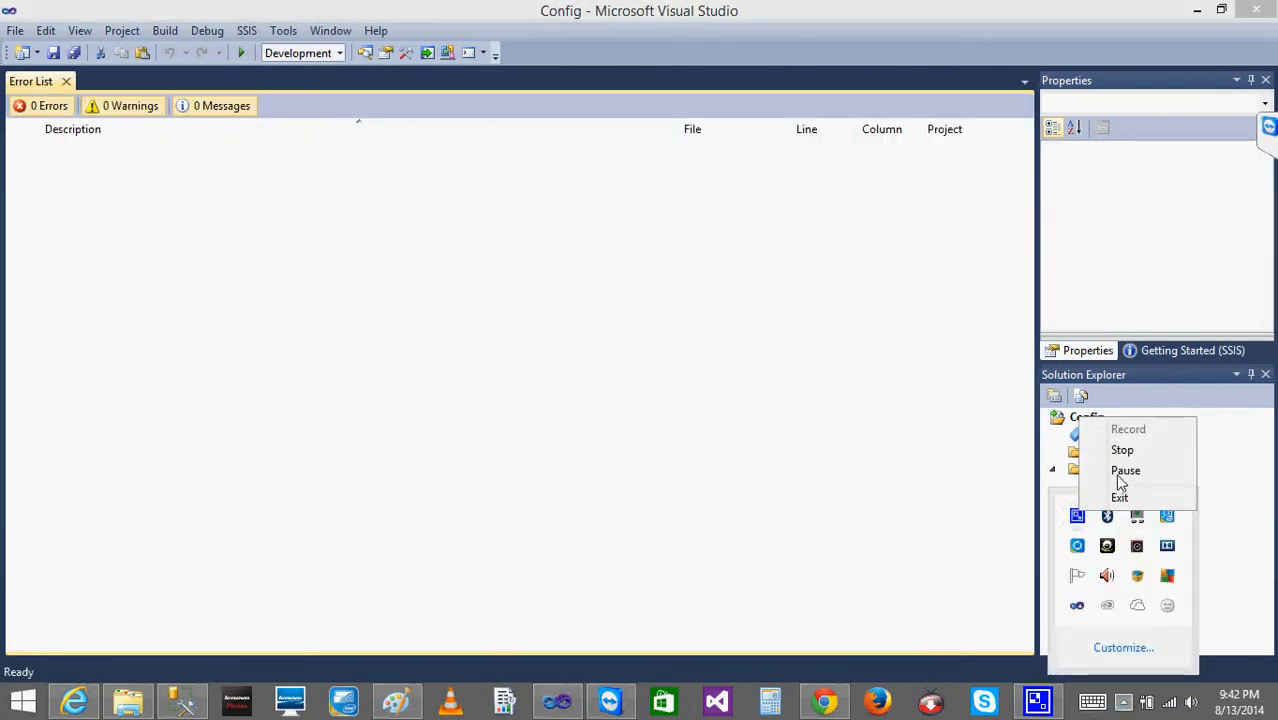